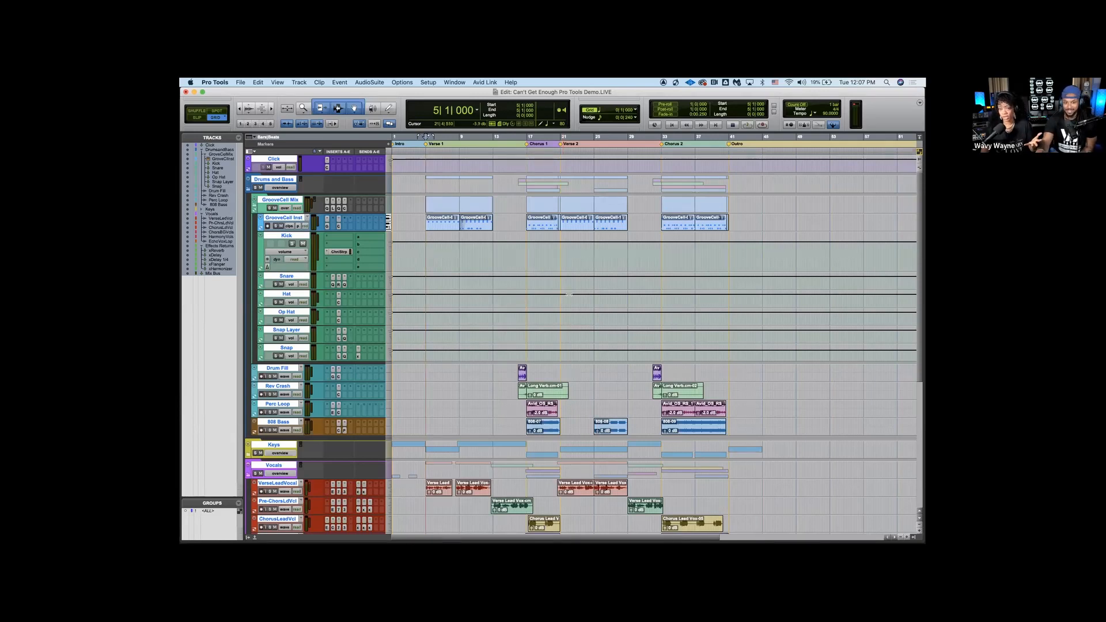
# Open GrooveCell on the GrooveCell Inst track and browse its factory presets, including the Flatpack Kits, without loading one
pyautogui.click(328, 225)
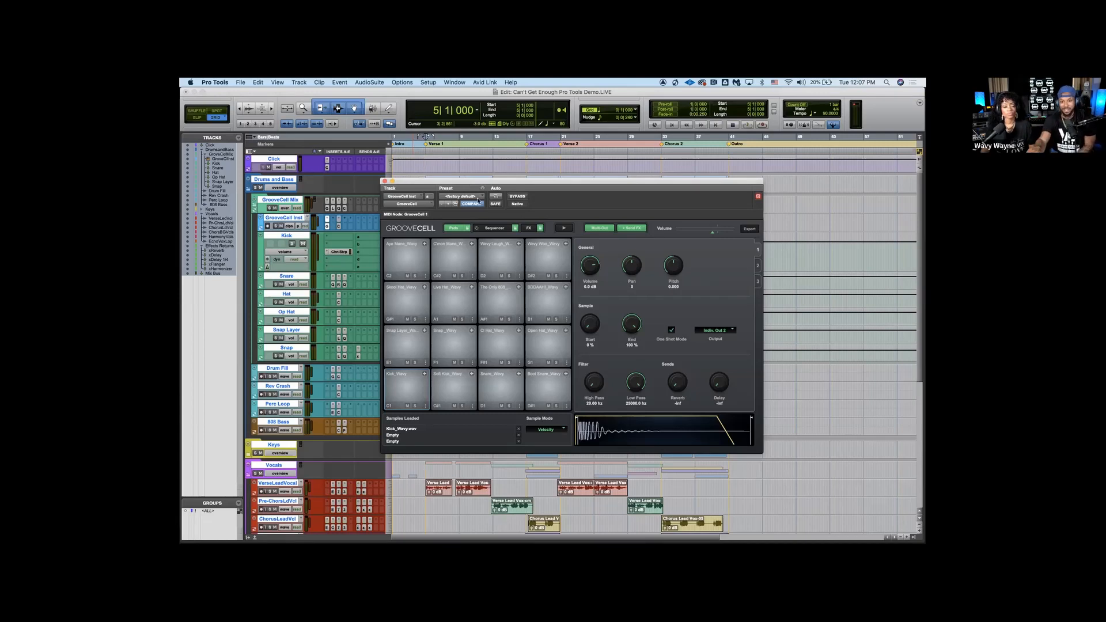
pyautogui.moveTo(524, 184); pyautogui.dragTo(523, 184)
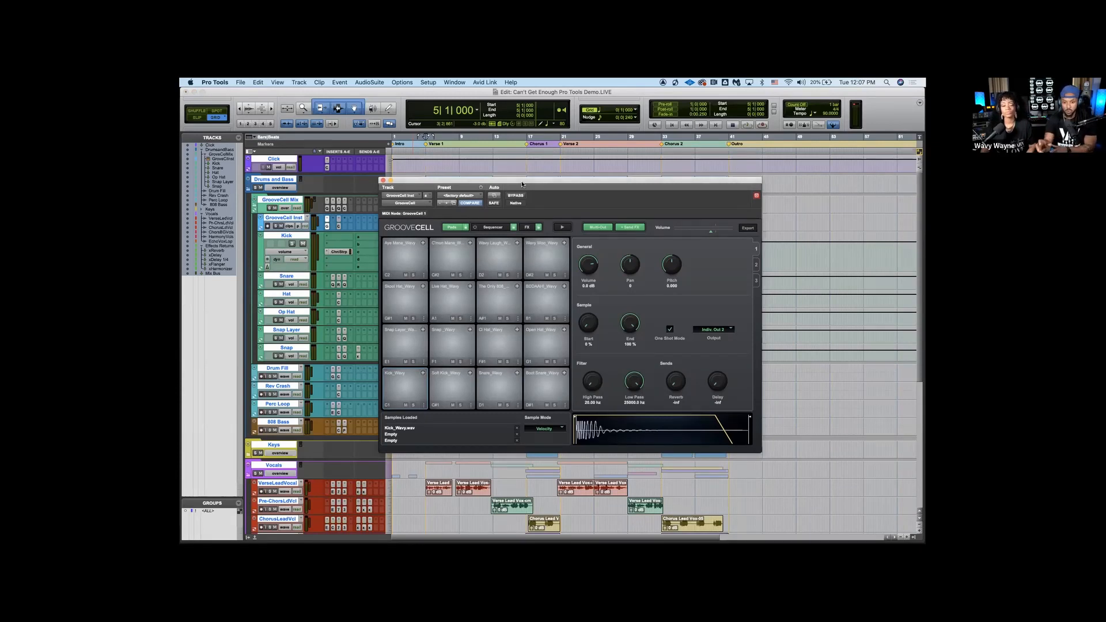
pyautogui.click(466, 194)
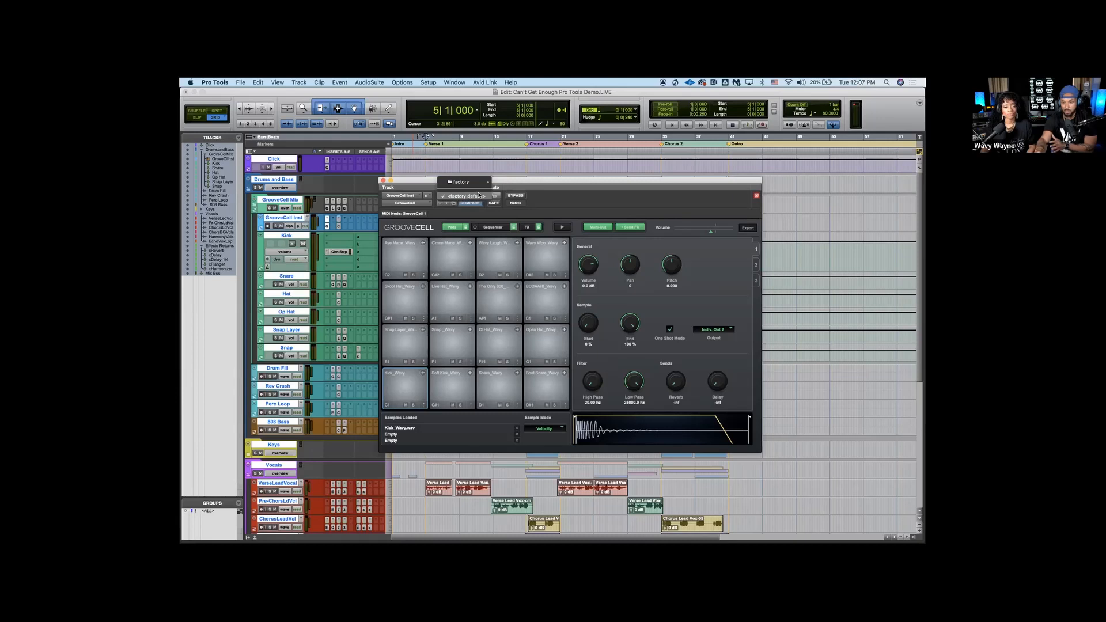
pyautogui.moveTo(476, 184)
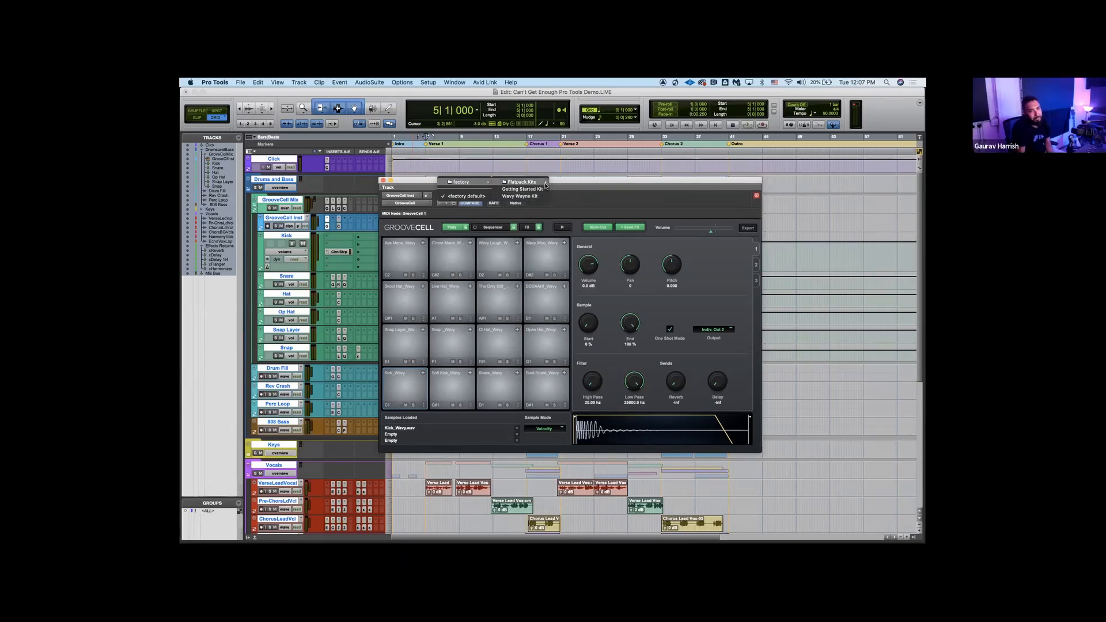
pyautogui.moveTo(546, 183)
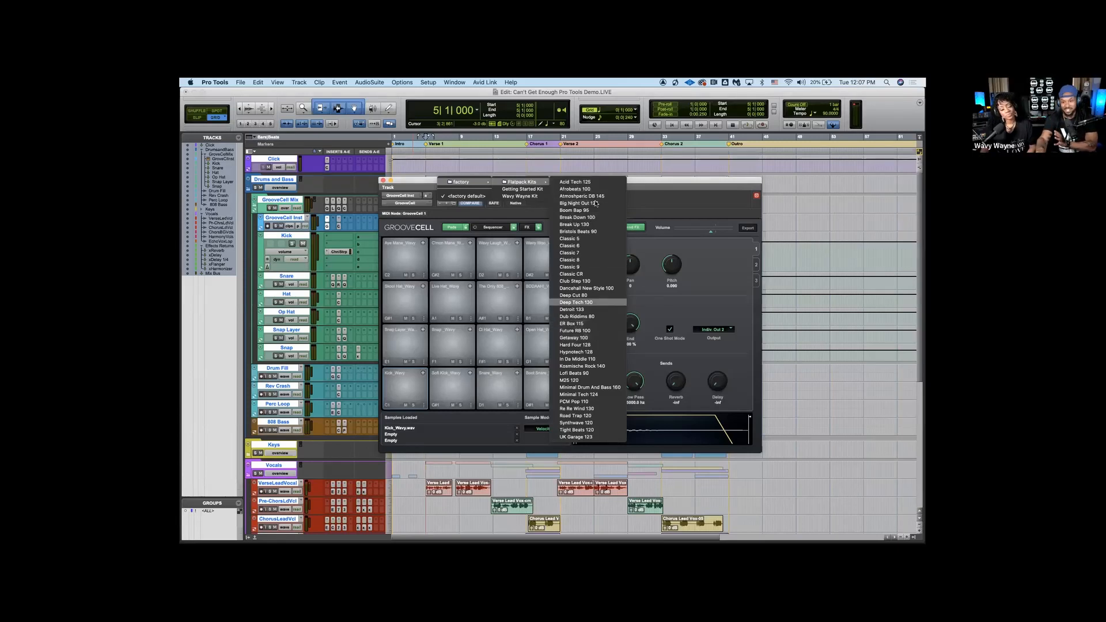
pyautogui.click(655, 201)
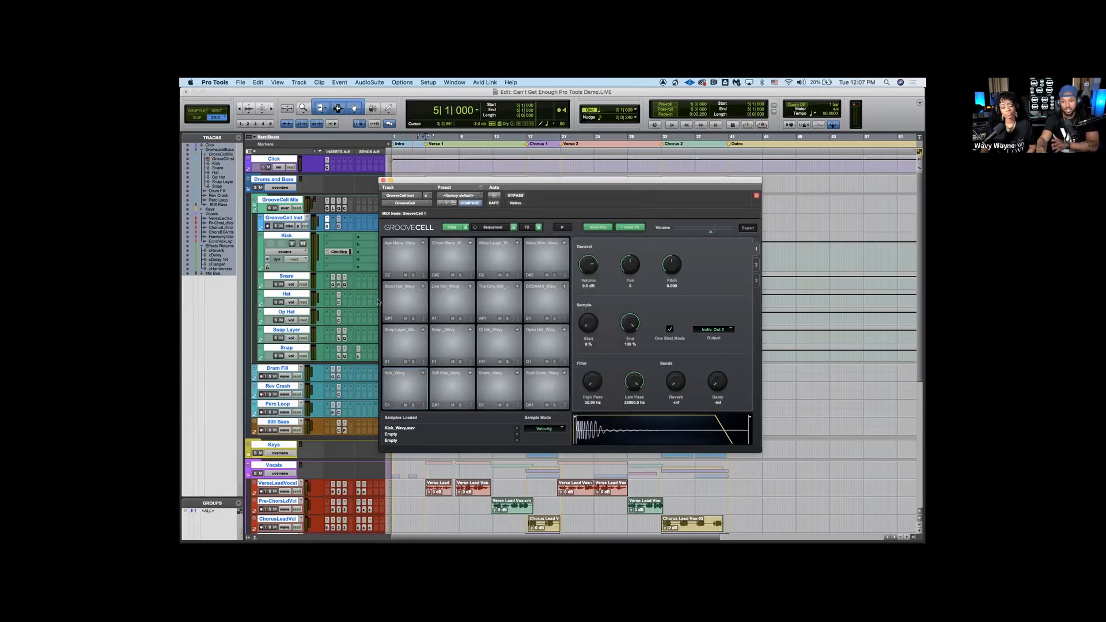
# Audition the Soft Kick and Kick pads in GrooveCell and close the plug-in
pyautogui.click(448, 383)
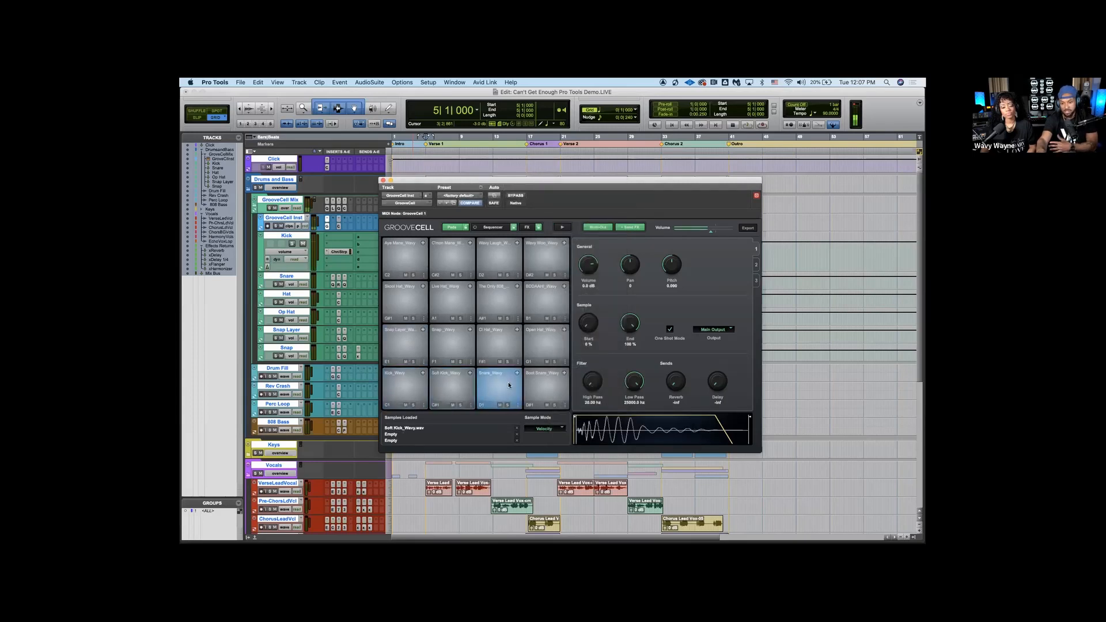
pyautogui.click(410, 394)
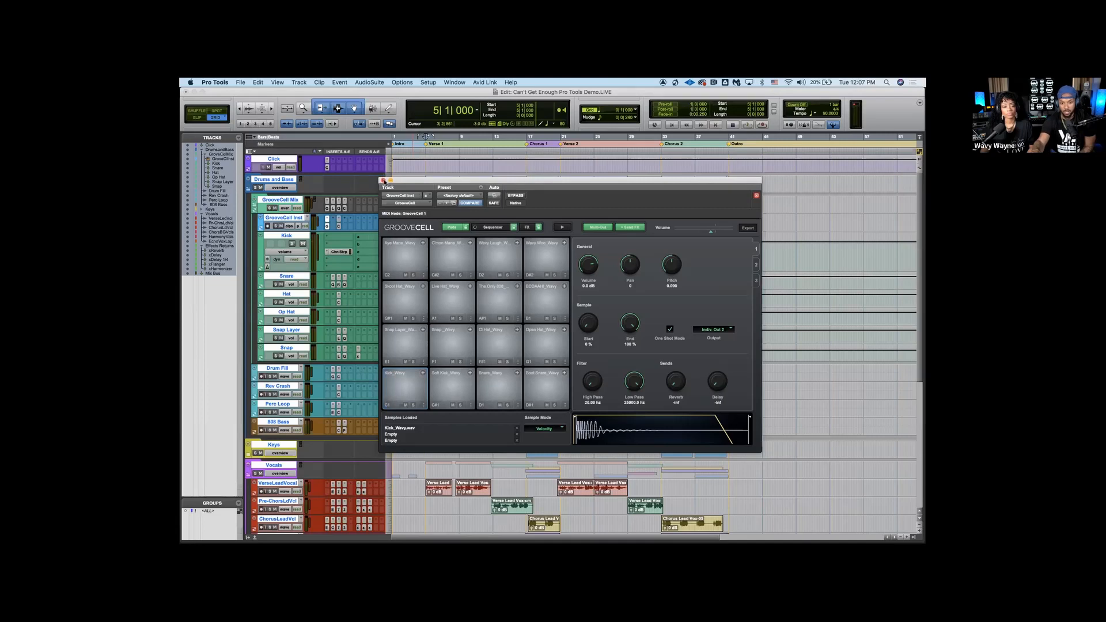
pyautogui.click(383, 179)
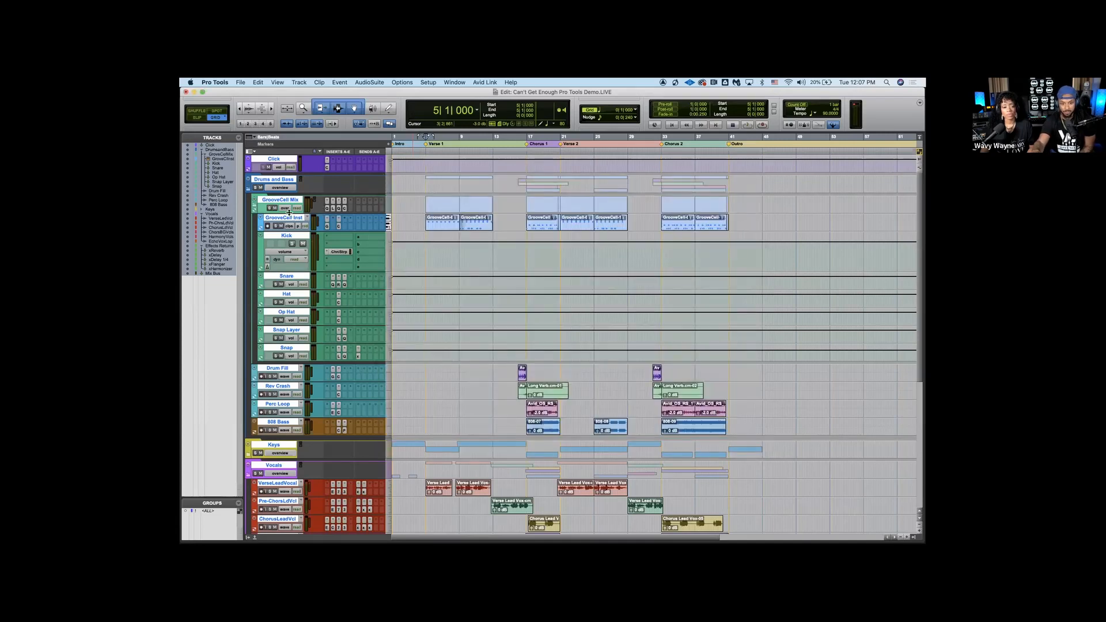
# Enlarge the GrooveCell Mix folder track until its insert plug-ins are listed by name
pyautogui.moveTo(290, 214); pyautogui.dragTo(294, 249)
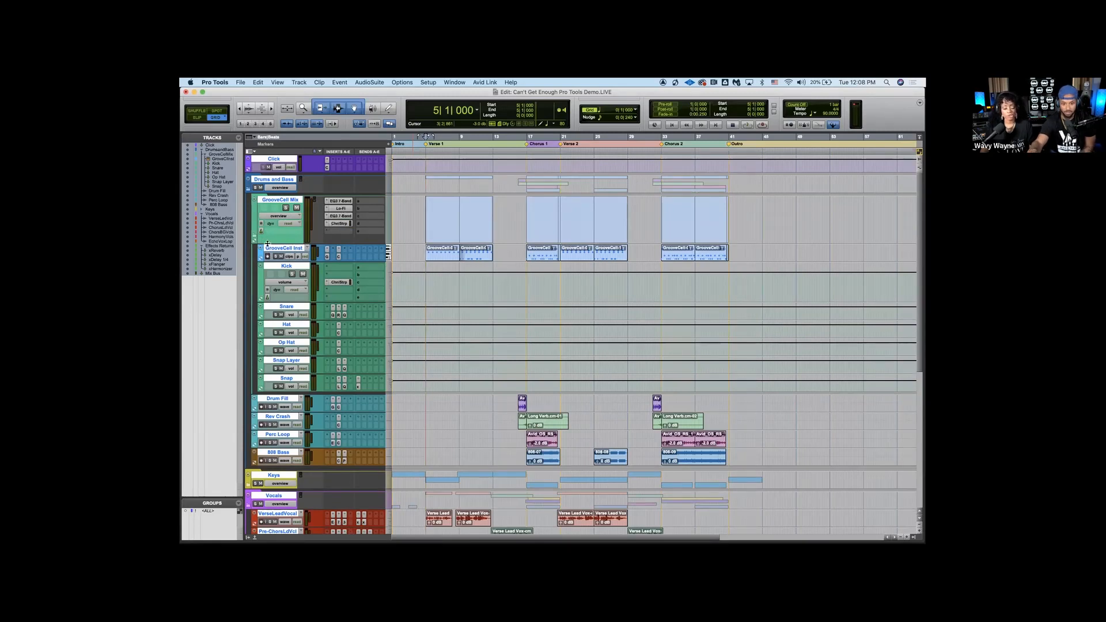
pyautogui.moveTo(268, 243)
pyautogui.mouseDown()
pyautogui.moveTo(268, 259)
pyautogui.moveTo(270, 240)
pyautogui.mouseUp()
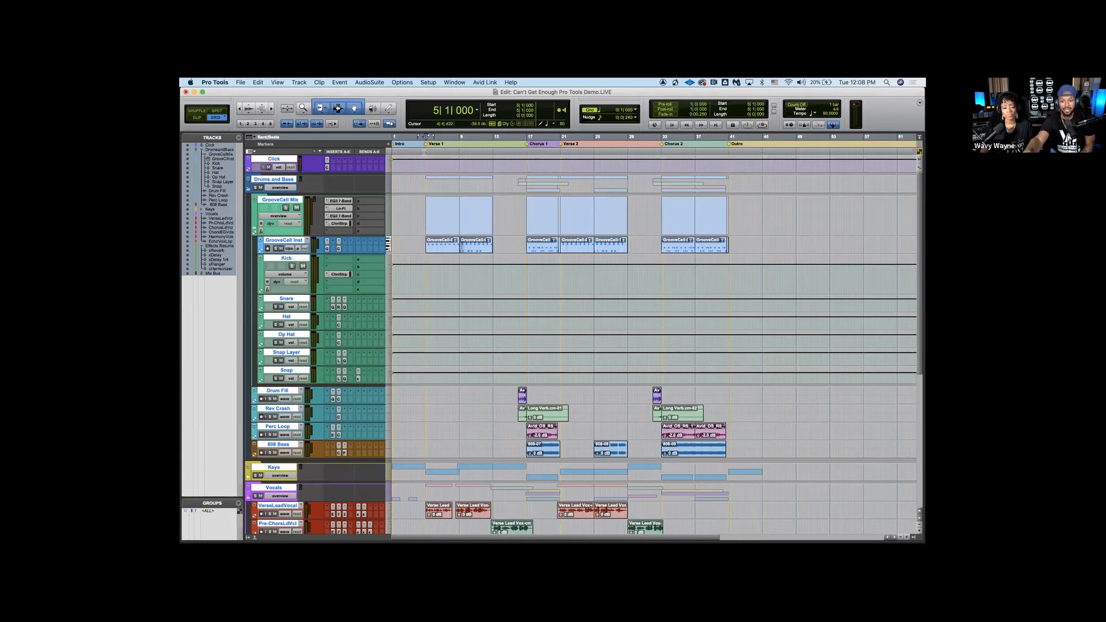
# Show the mixer, open GrooveCell from its instrument channel to inspect the Kick pad's output, and close the plug-in
pyautogui.press('super+equal')
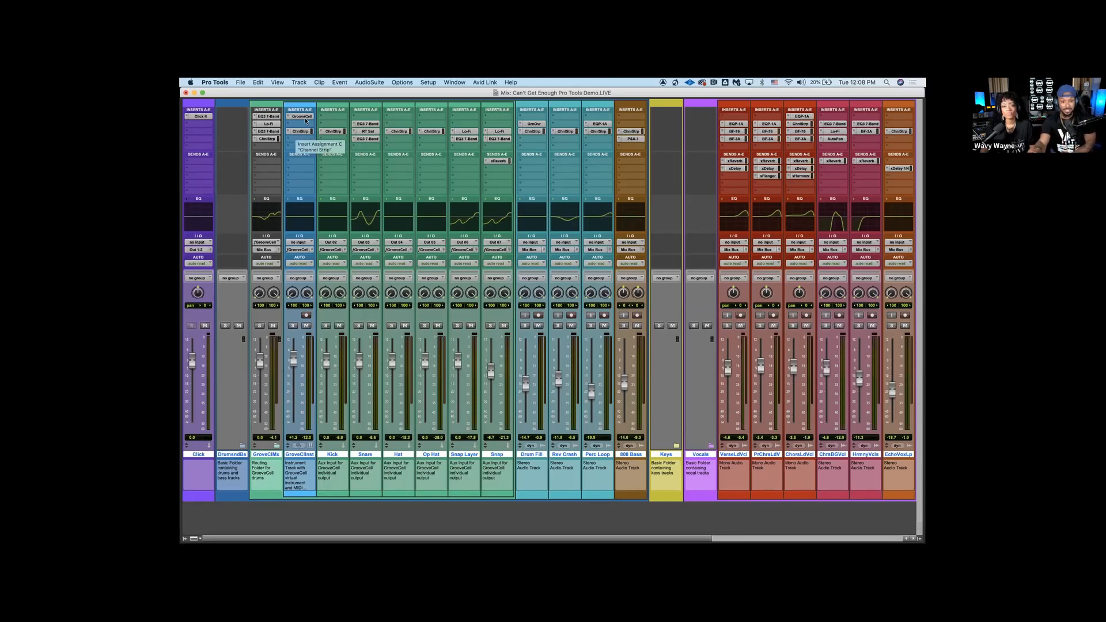
pyautogui.click(302, 117)
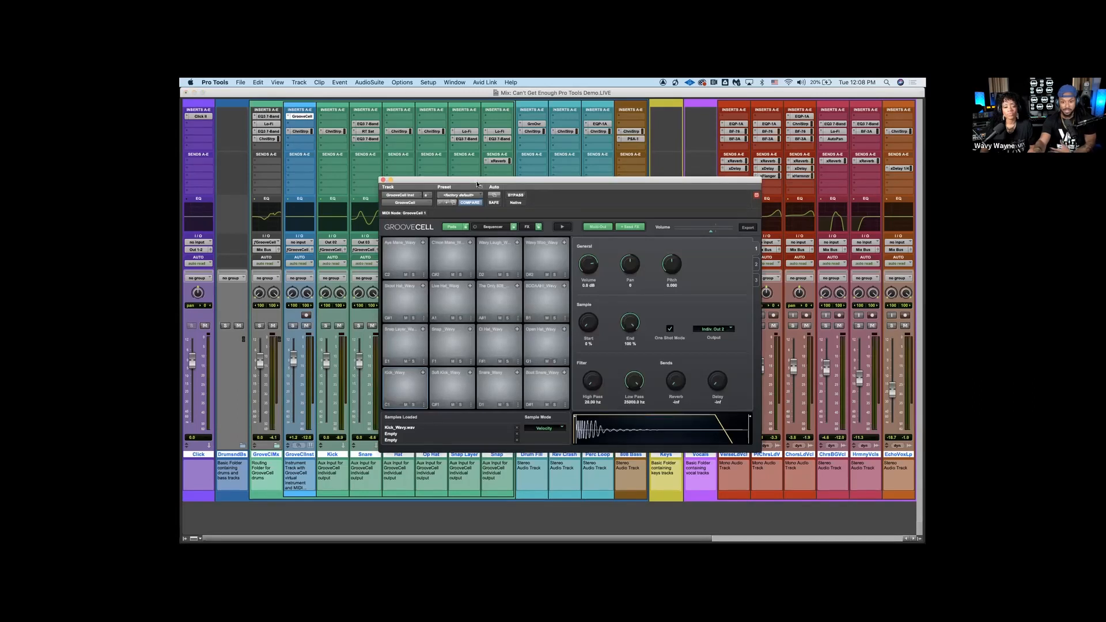
pyautogui.click(408, 388)
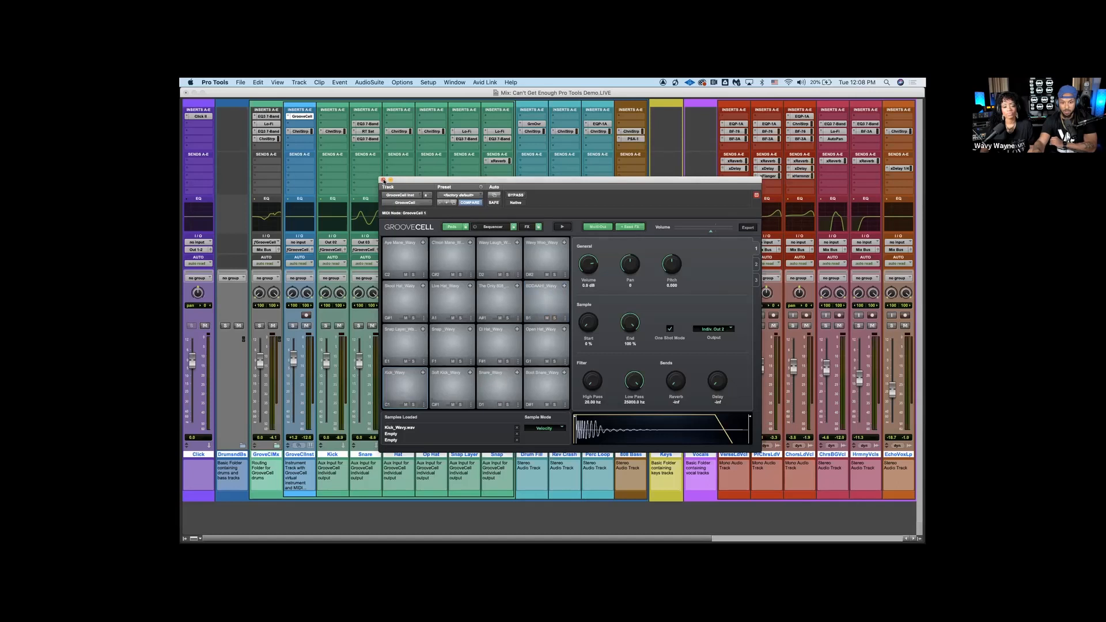
pyautogui.click(383, 181)
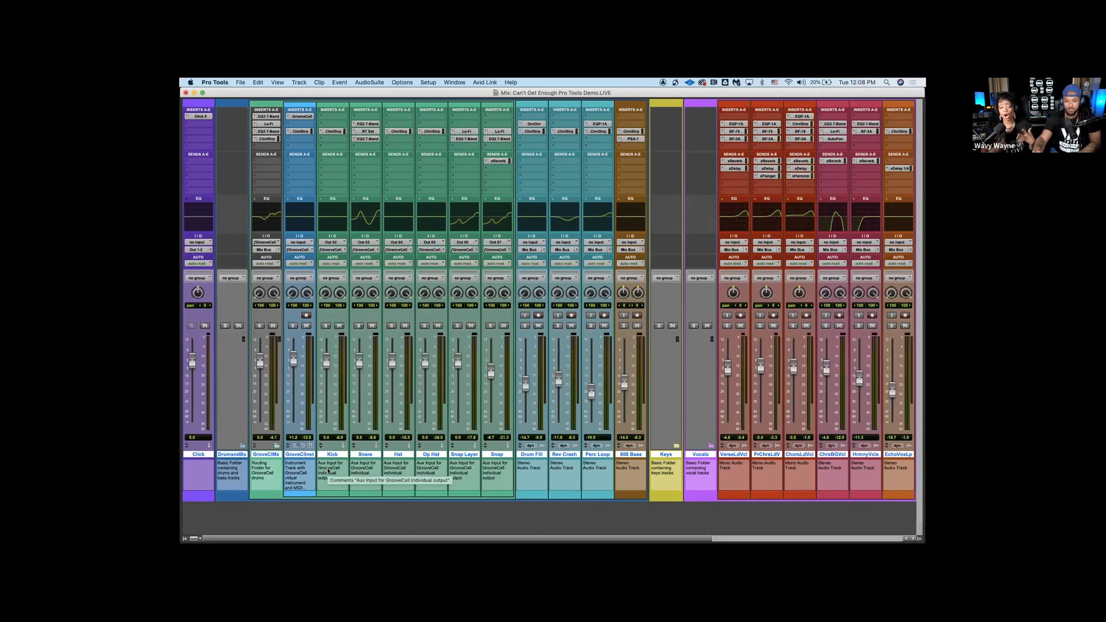
# Look across the mixer's drum, vocal and effects return channels and return to the Edit window
pyautogui.hscroll(5, 427, 420)
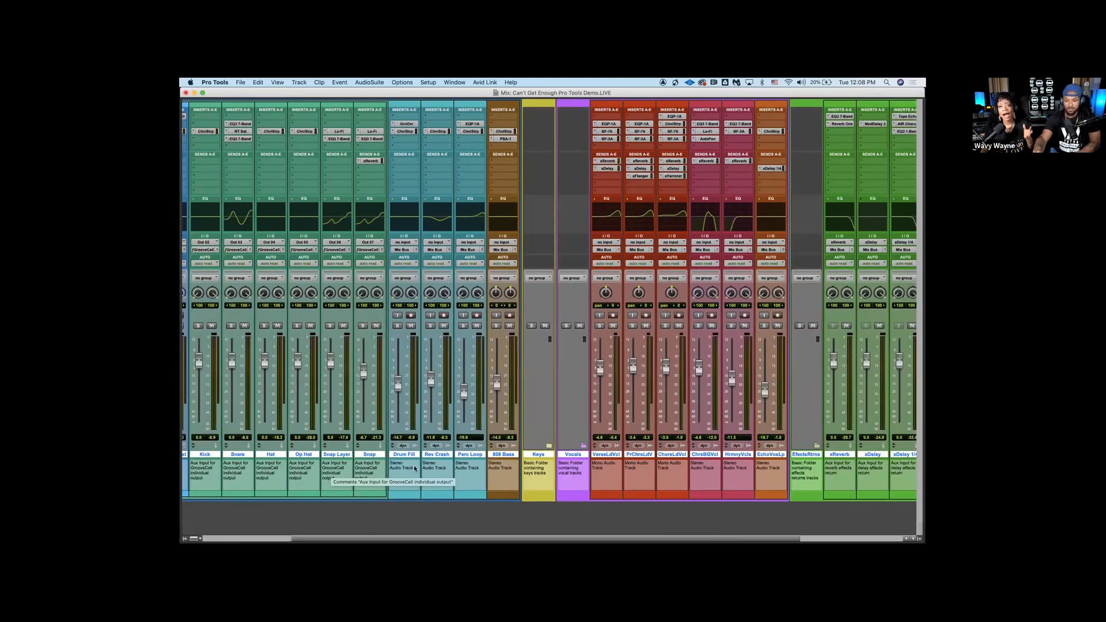
pyautogui.hscroll(-5, 413, 465)
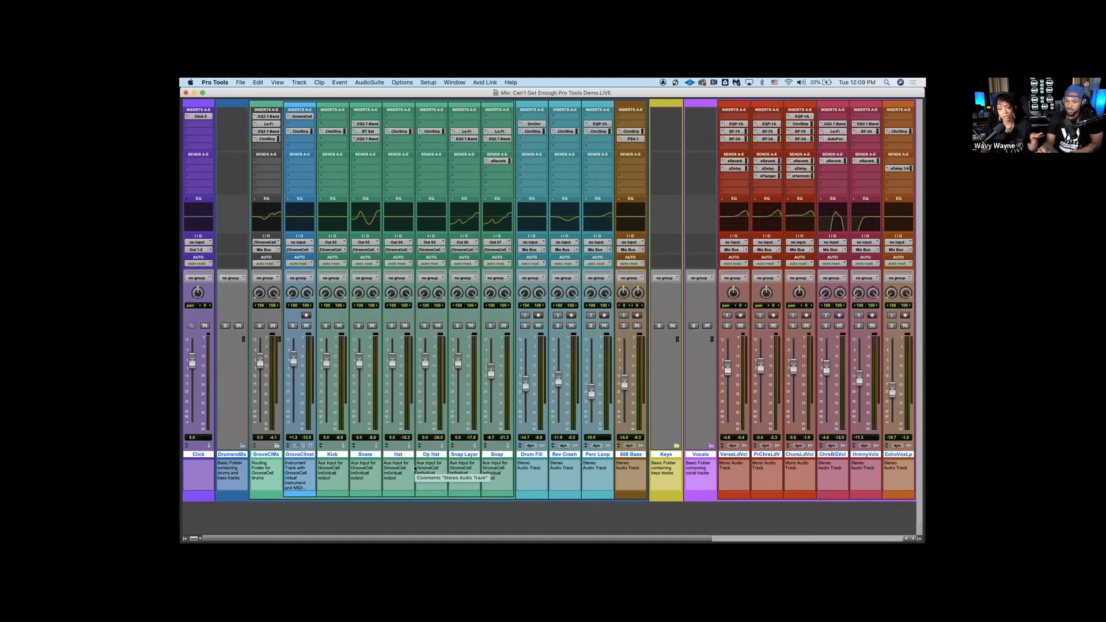
pyautogui.press('super+equal')
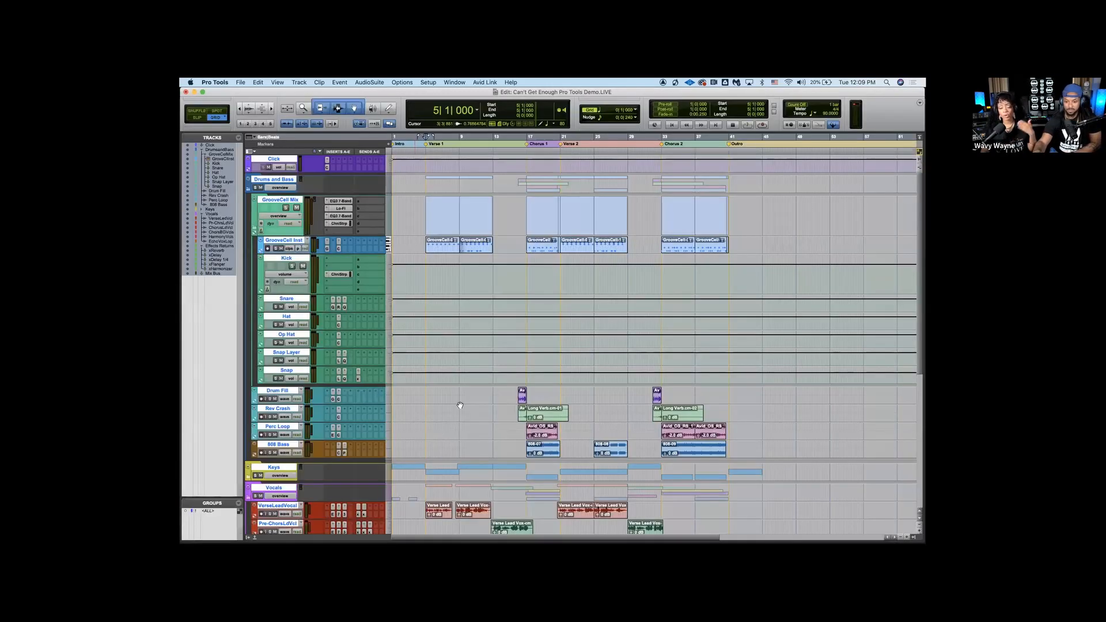
# Enlarge the VerseLeadVocal track to list its inserts and sends, keeping its track view on waveform
pyautogui.scroll(-5, 461, 403)
pyautogui.scroll(3, 461, 406)
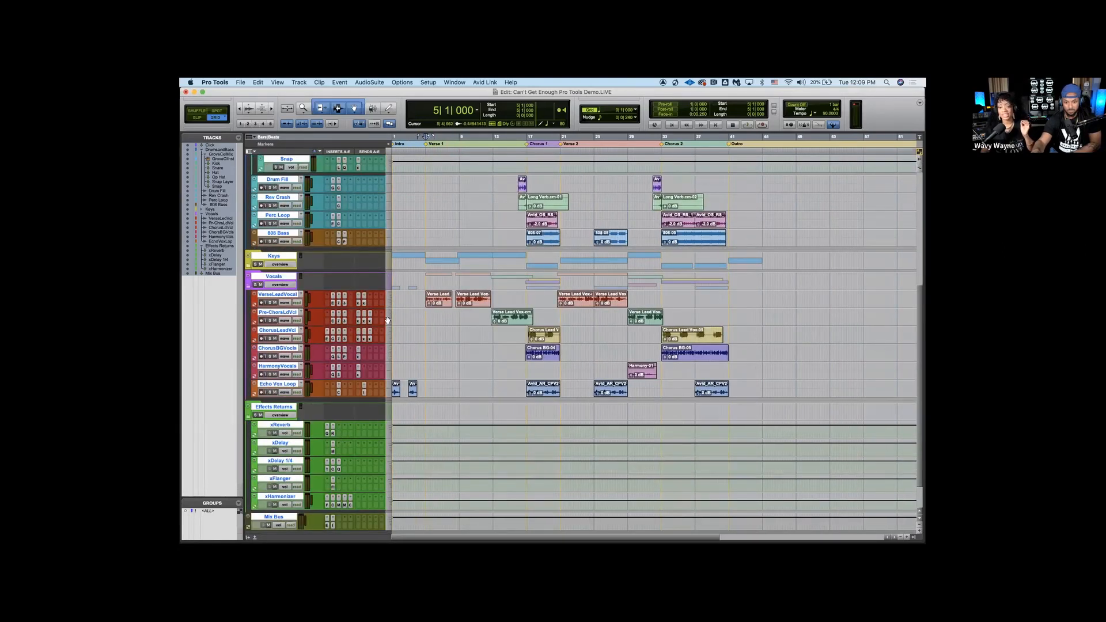
pyautogui.moveTo(386, 308); pyautogui.dragTo(388, 345)
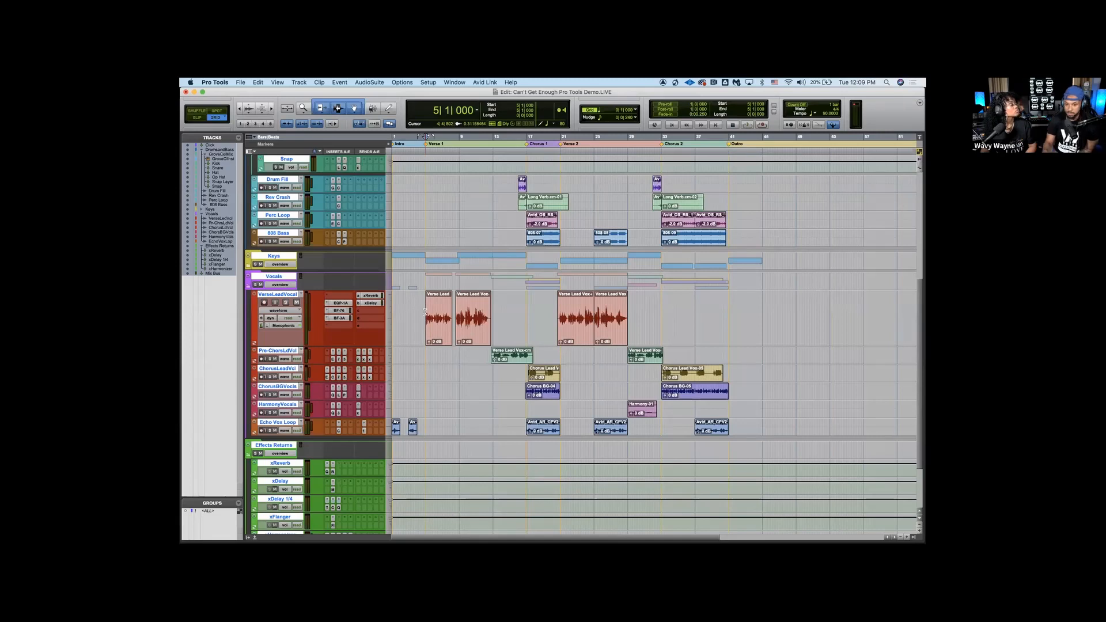
pyautogui.click(287, 311)
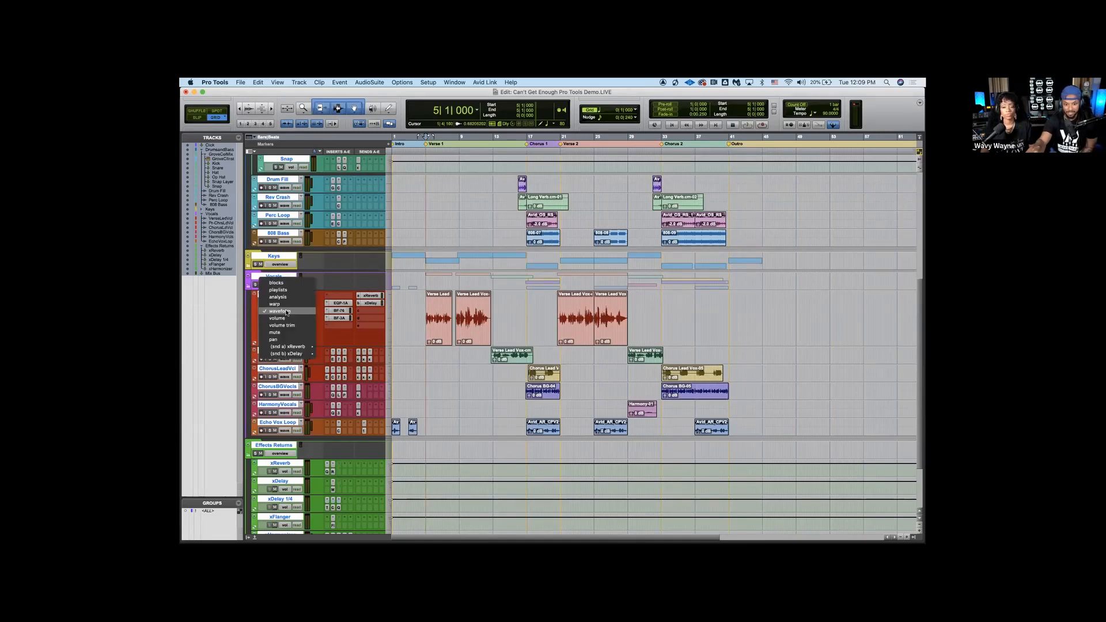
pyautogui.click(283, 311)
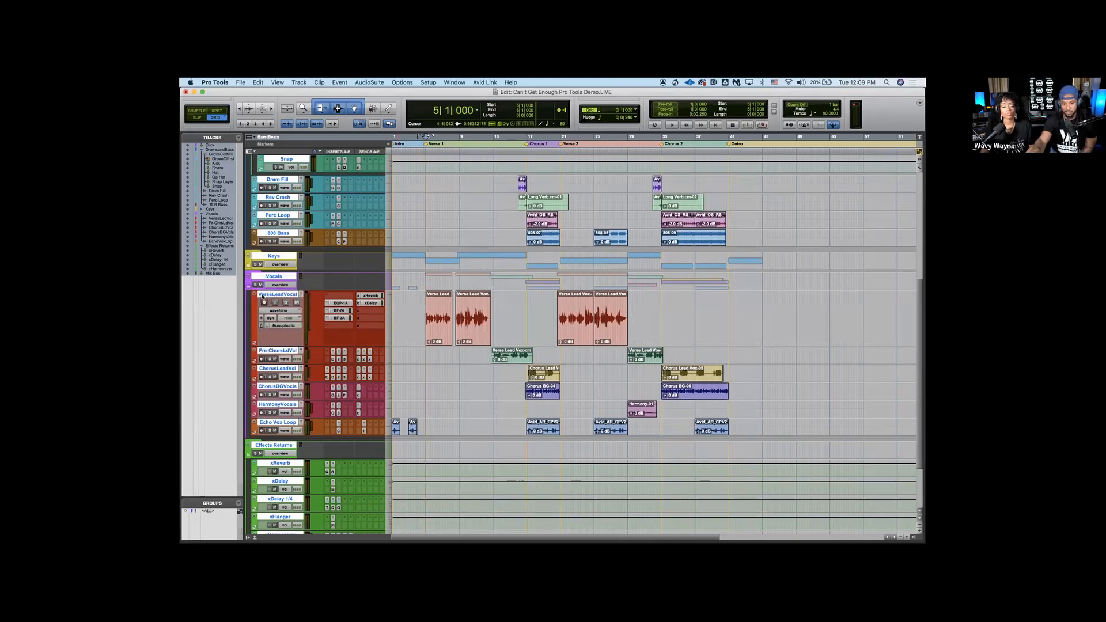
# Play the song from bar 4, watch the channel levels in the mixer, return to the Edit window and stop playback
pyautogui.click(417, 309)
pyautogui.press('space')
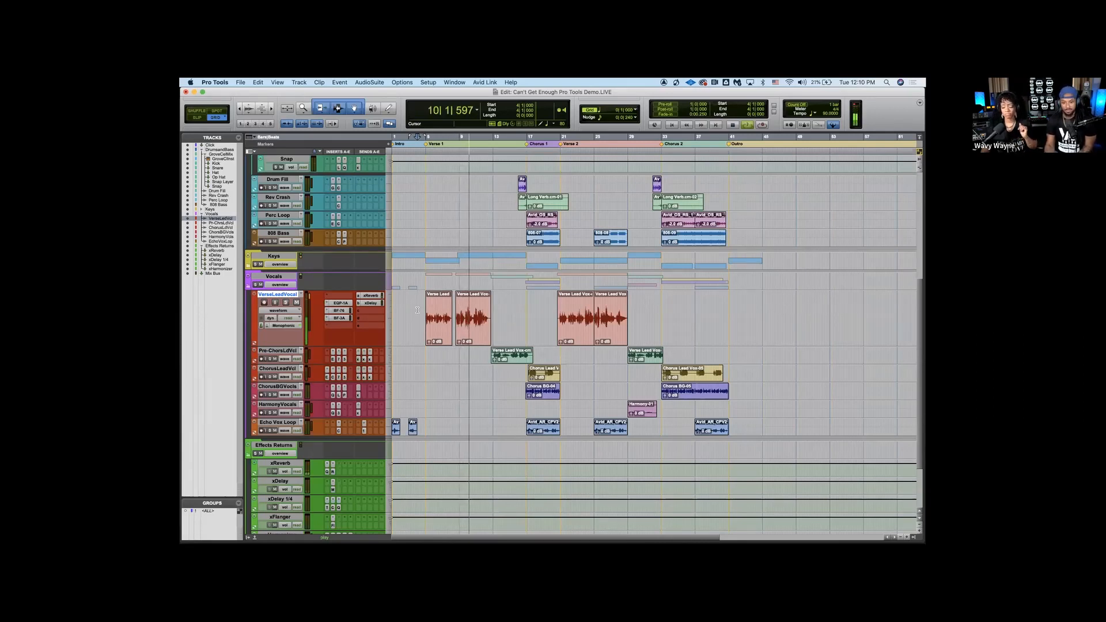
pyautogui.press('super+=')
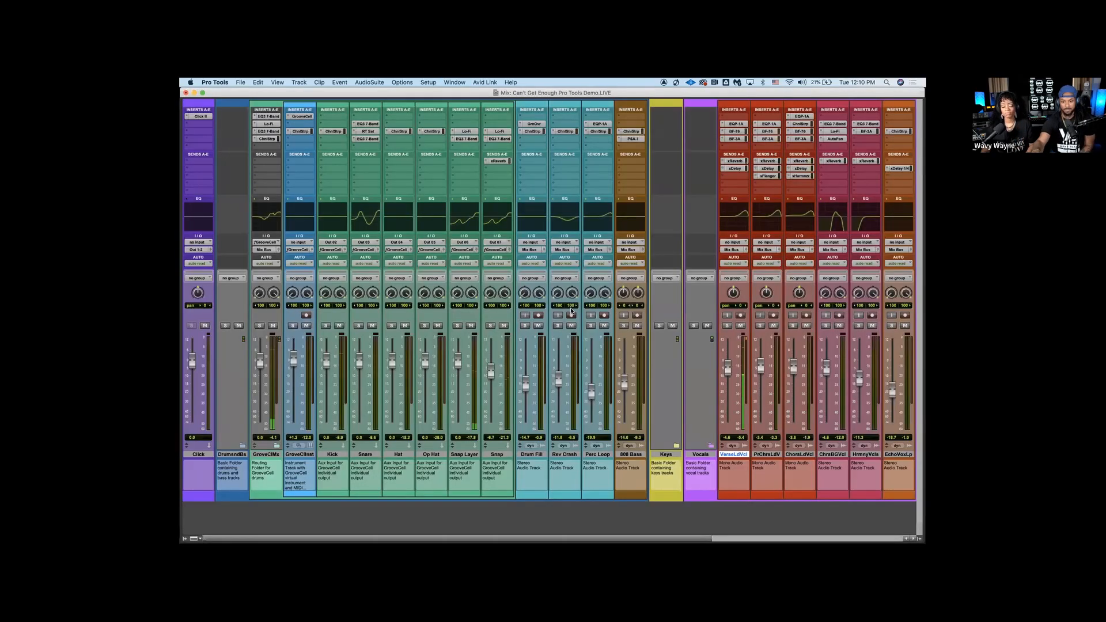
pyautogui.hscroll(10, 571, 311)
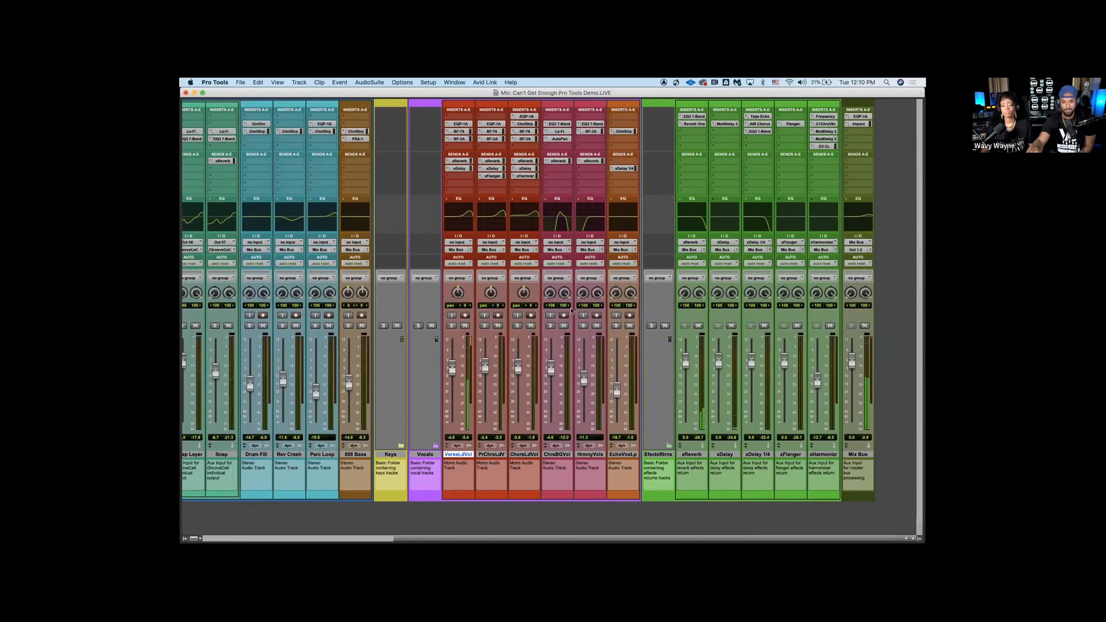
pyautogui.press('super+=')
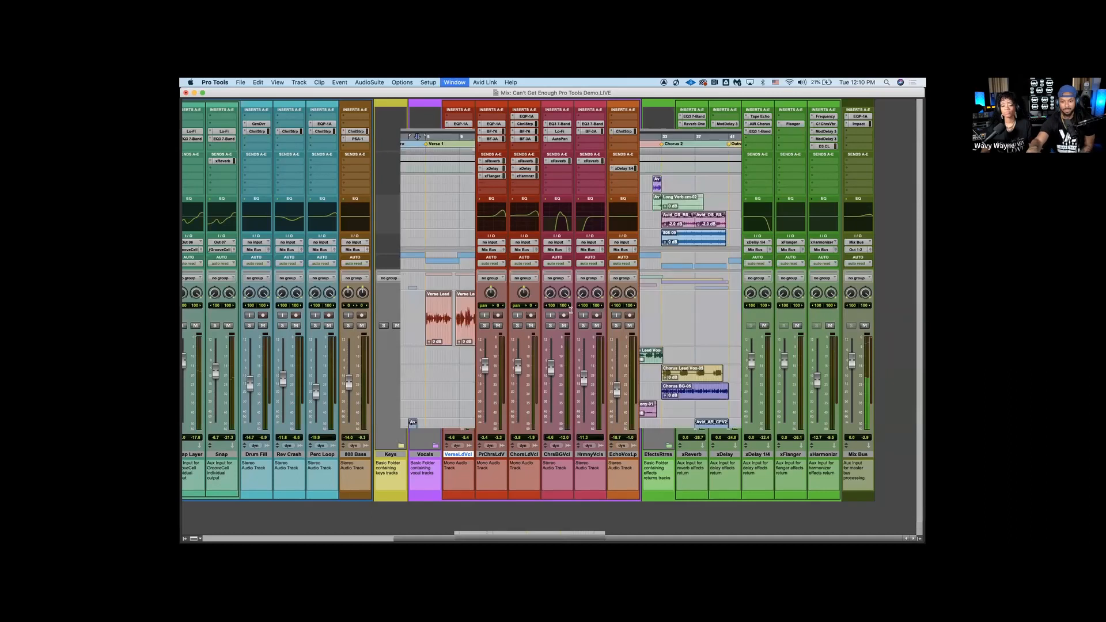
pyautogui.press('space')
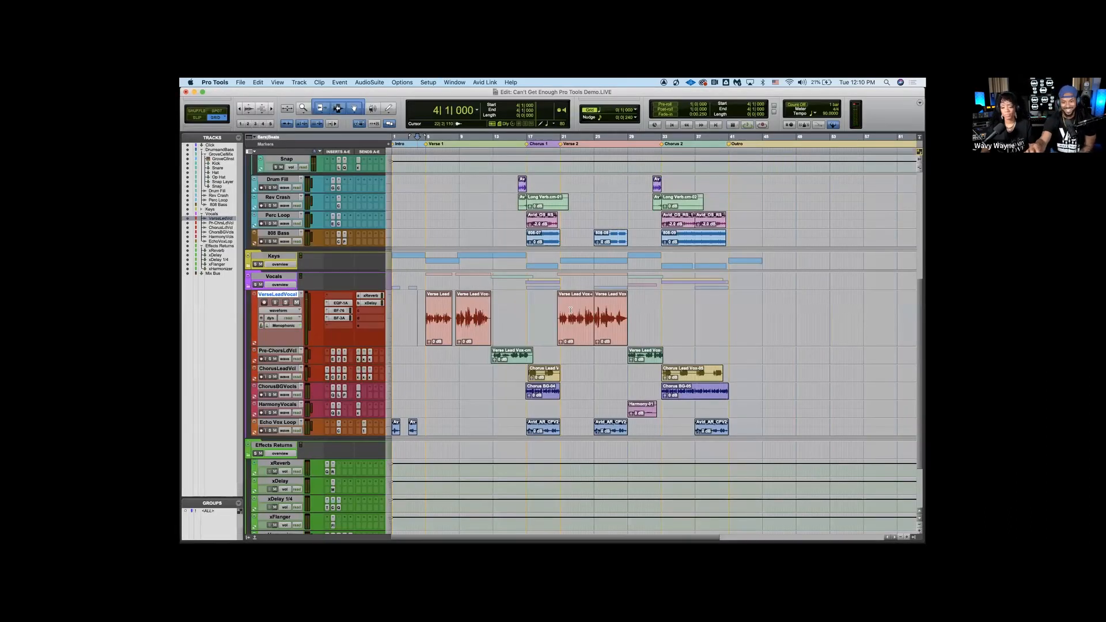
# Inspect the EQP-1A, BF-76 and BF-3A inserts on VerseLeadVocal, point out its xReverb and xDelay sends, and close the plug-in window
pyautogui.click(343, 304)
pyautogui.click(344, 311)
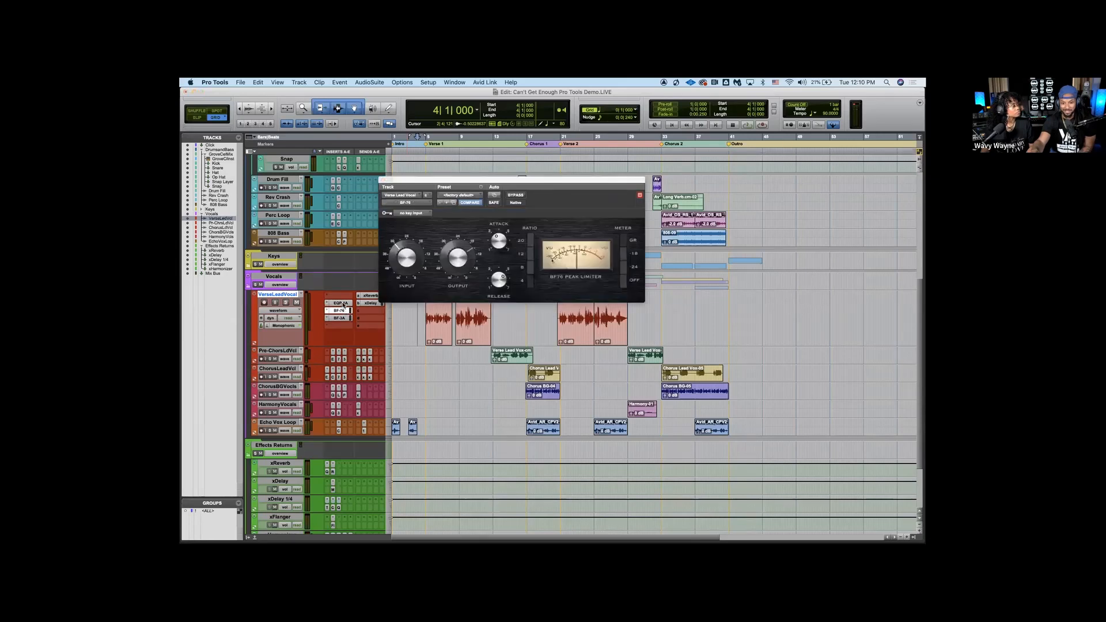
pyautogui.click(342, 303)
pyautogui.click(342, 311)
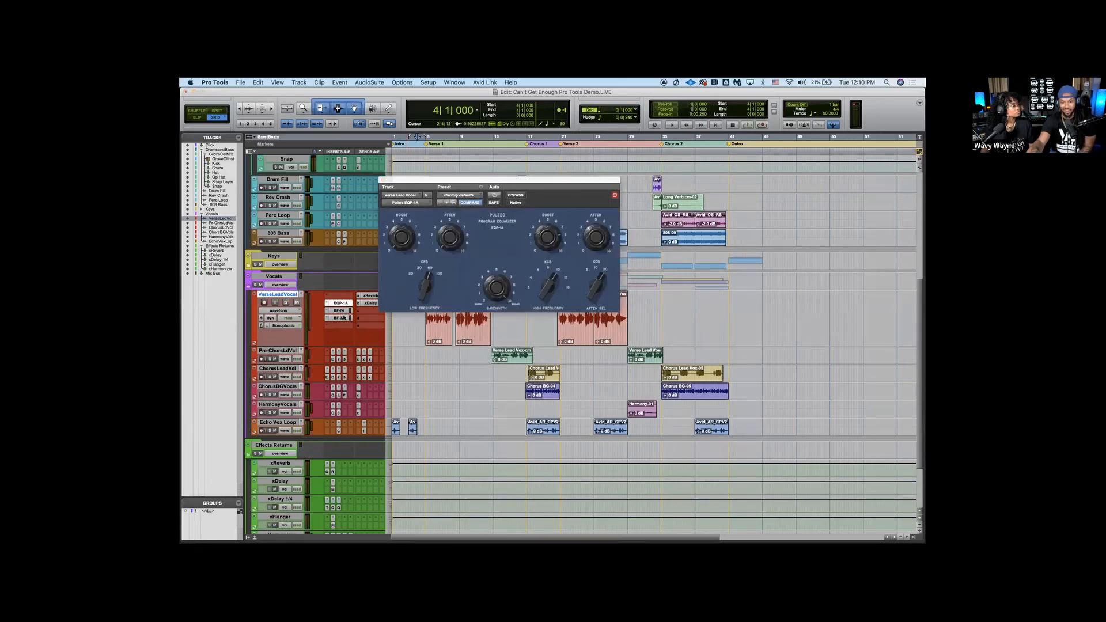
pyautogui.click(342, 318)
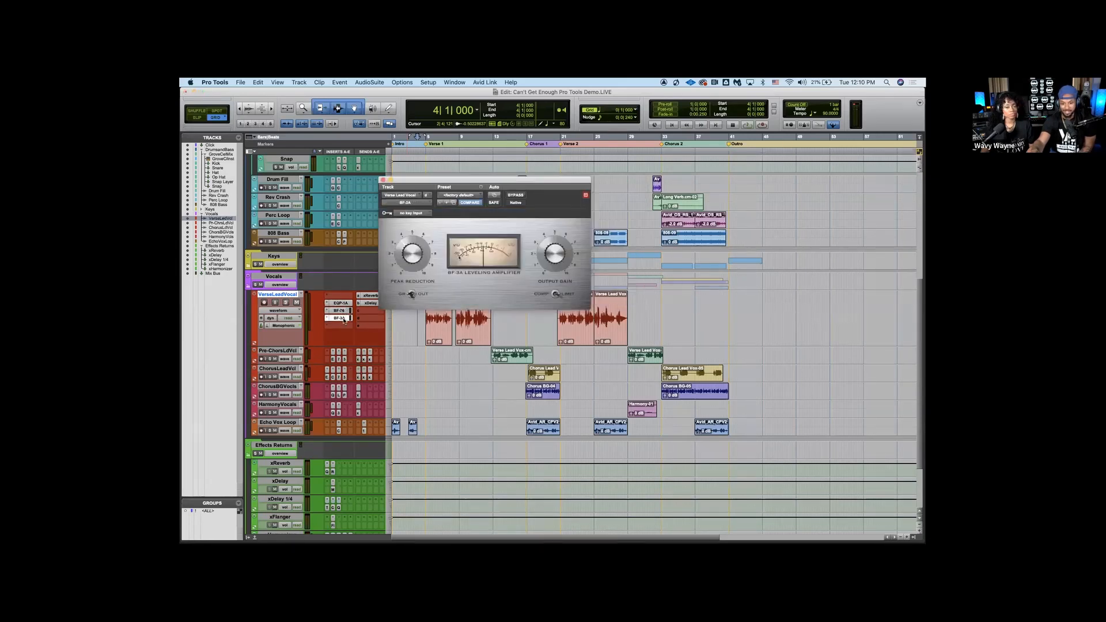
pyautogui.click(374, 298)
pyautogui.click(372, 304)
pyautogui.click(372, 304)
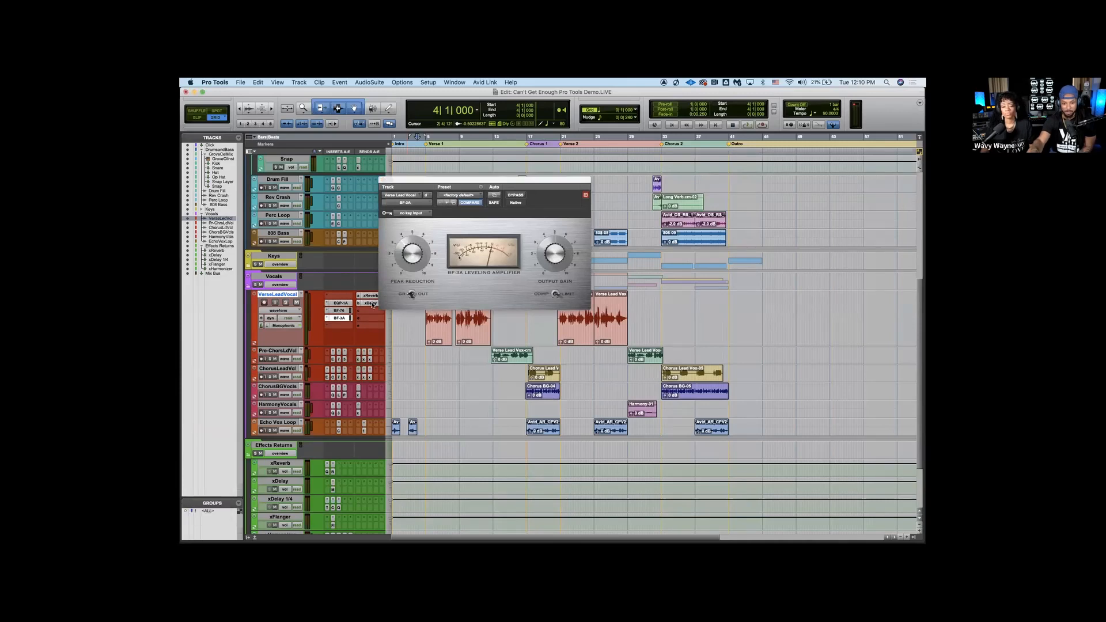
pyautogui.click(343, 318)
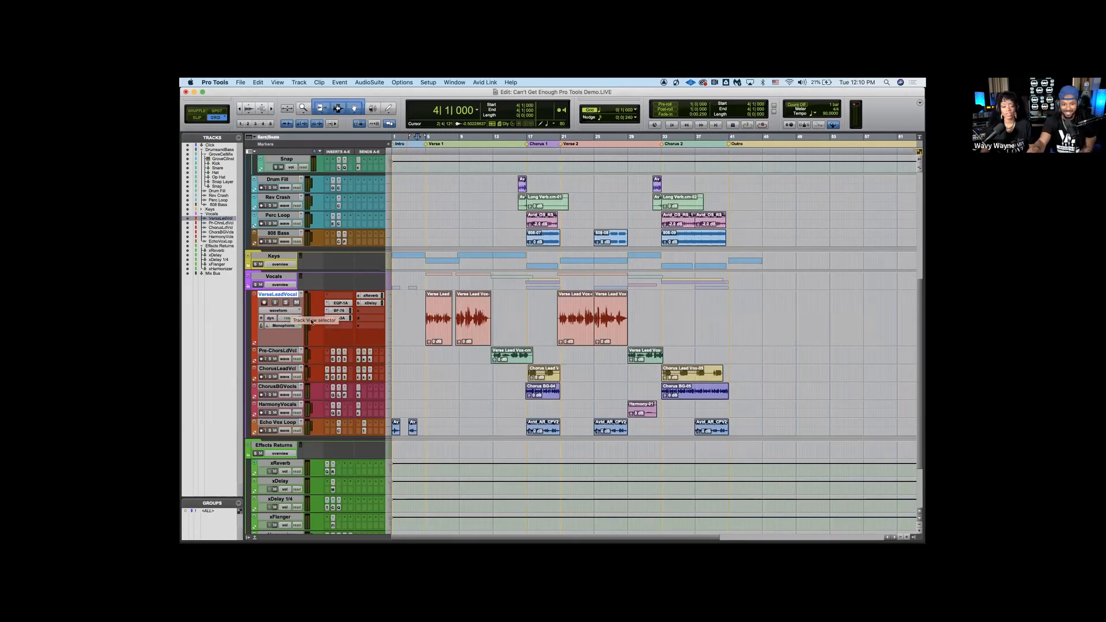
# Check the playlist options of the VerseLeadVocal track and switch the record mode to QuickPunch
pyautogui.click(300, 296)
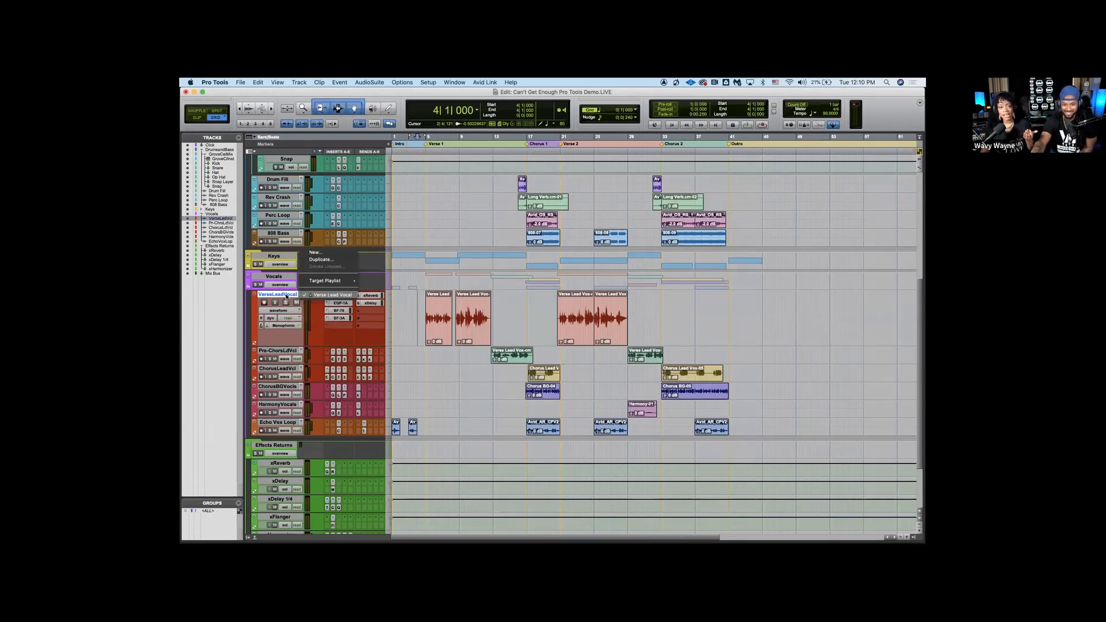
pyautogui.click(286, 297)
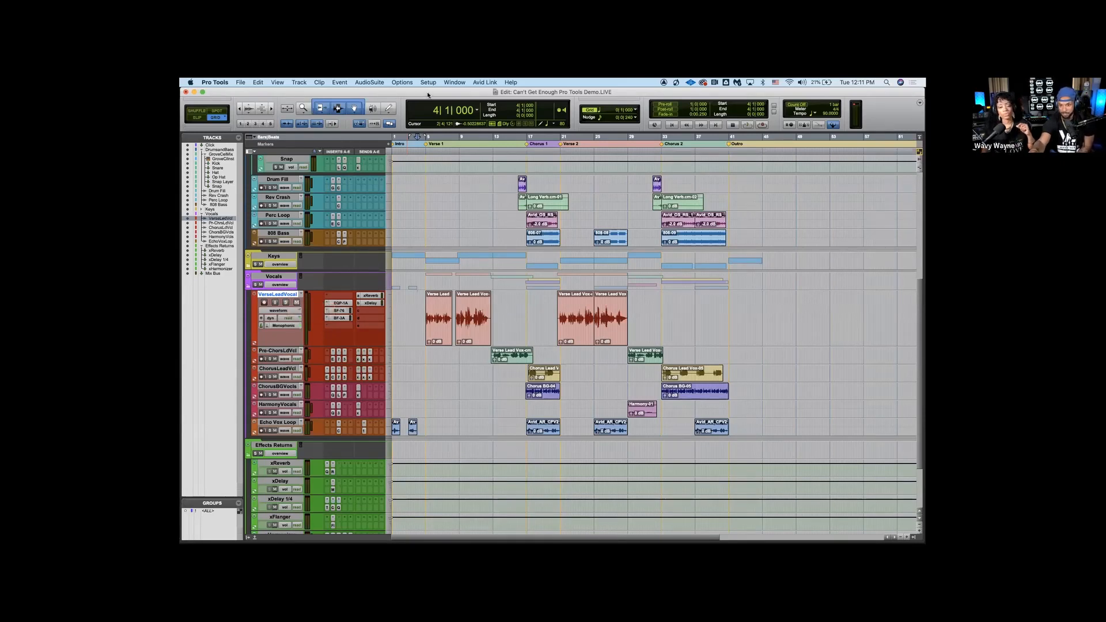
pyautogui.click(402, 83)
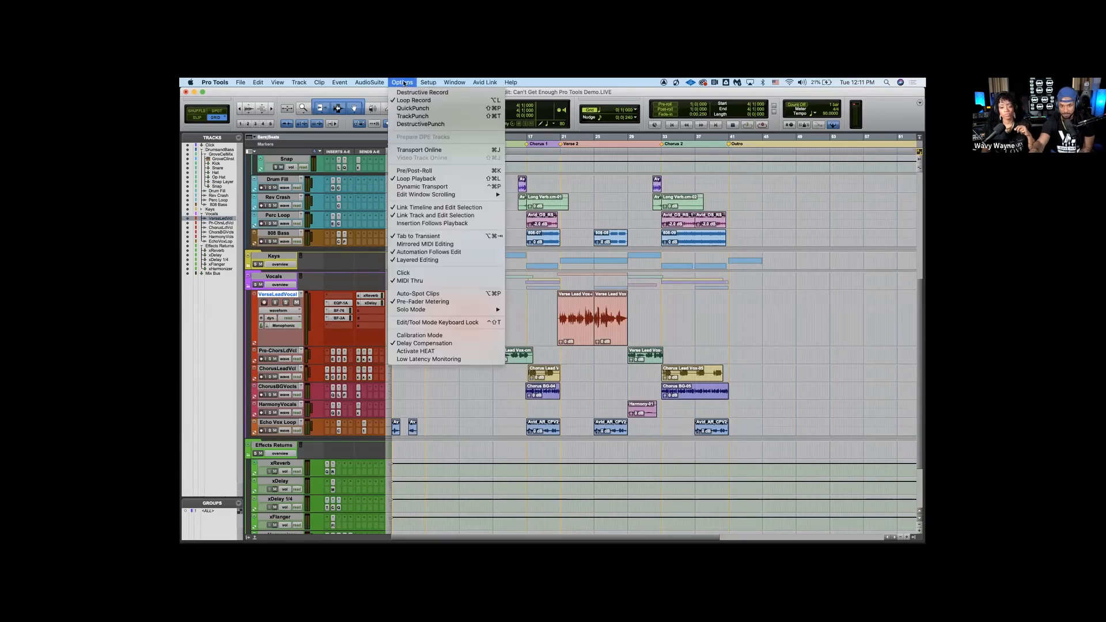
pyautogui.click(402, 108)
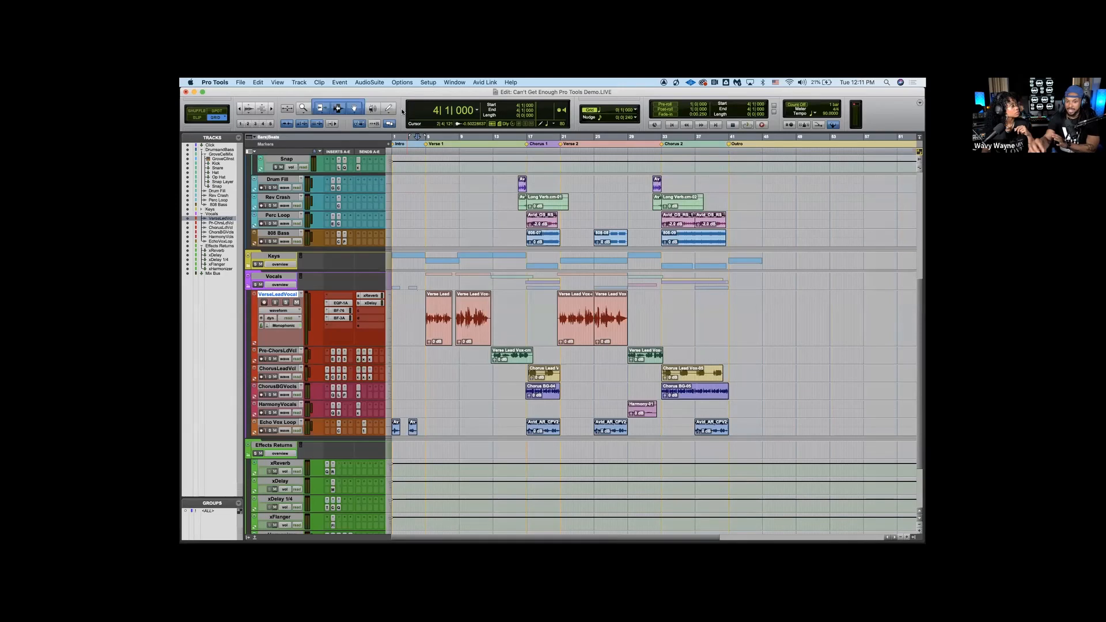
# Select a short phrase at bar 6 inside the first VerseLeadVocal clip as a punch-in range
pyautogui.click(442, 310)
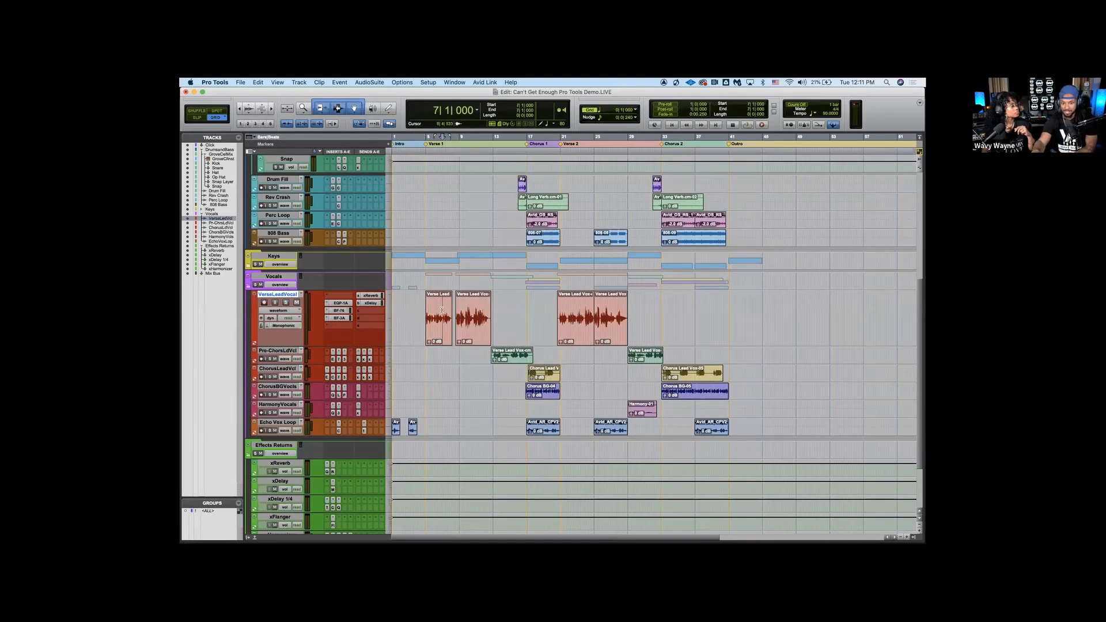
pyautogui.press('t')
pyautogui.press('t')
pyautogui.press('t')
pyautogui.click(600, 305)
pyautogui.moveTo(600, 306); pyautogui.dragTo(604, 305)
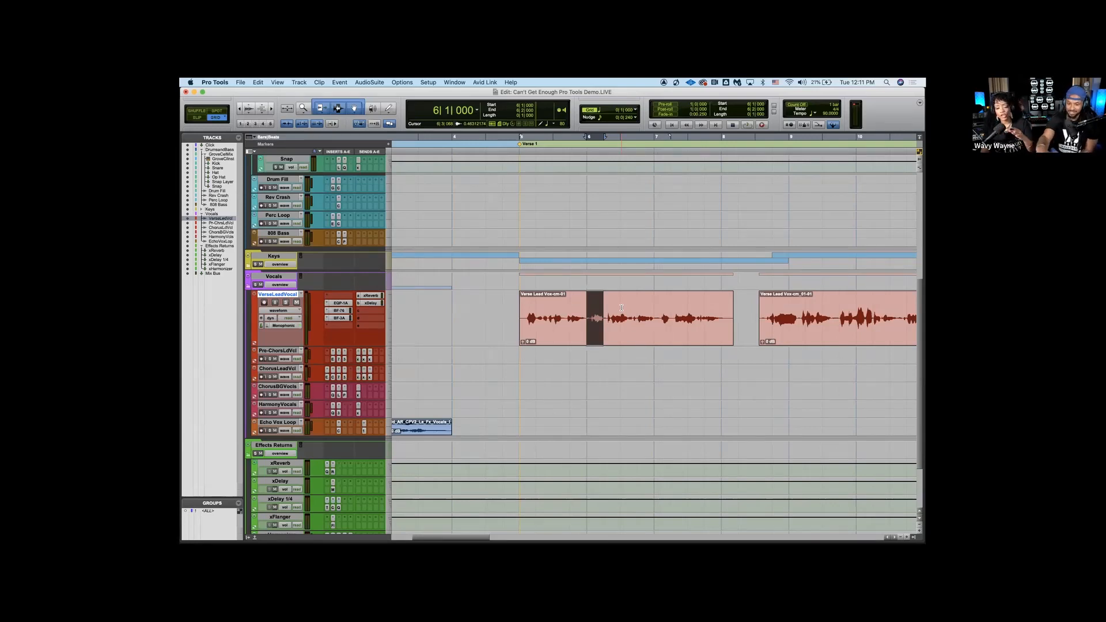
# Place the edit cursor at bar 5, the start of Verse 1, and switch the record mode to Loop Record
pyautogui.press('r')
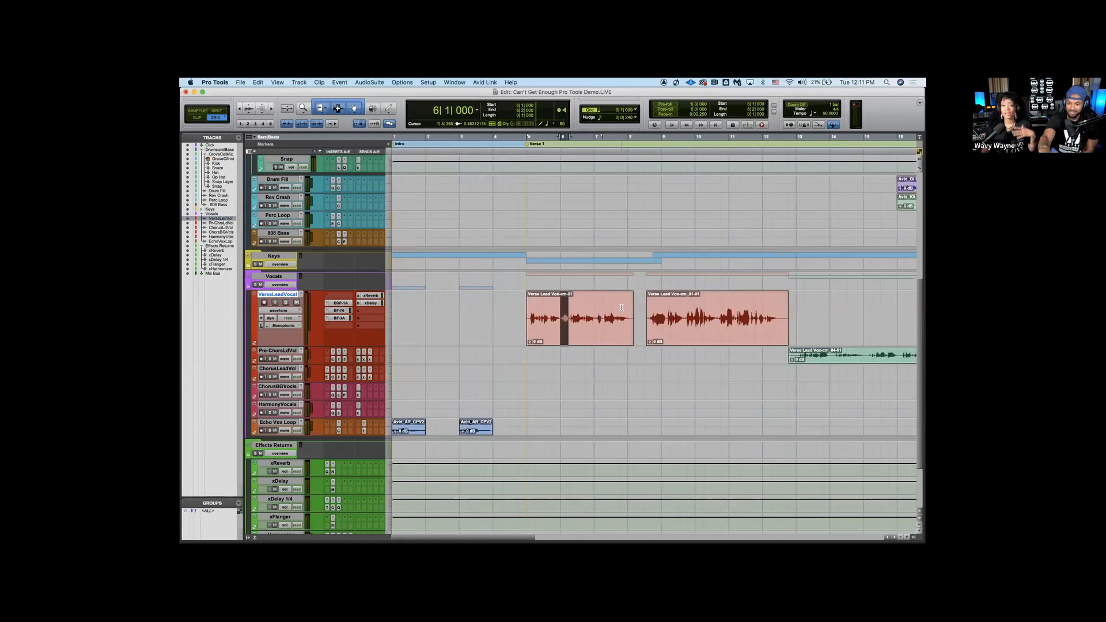
pyautogui.click(524, 301)
pyautogui.hscroll(3, 524, 301)
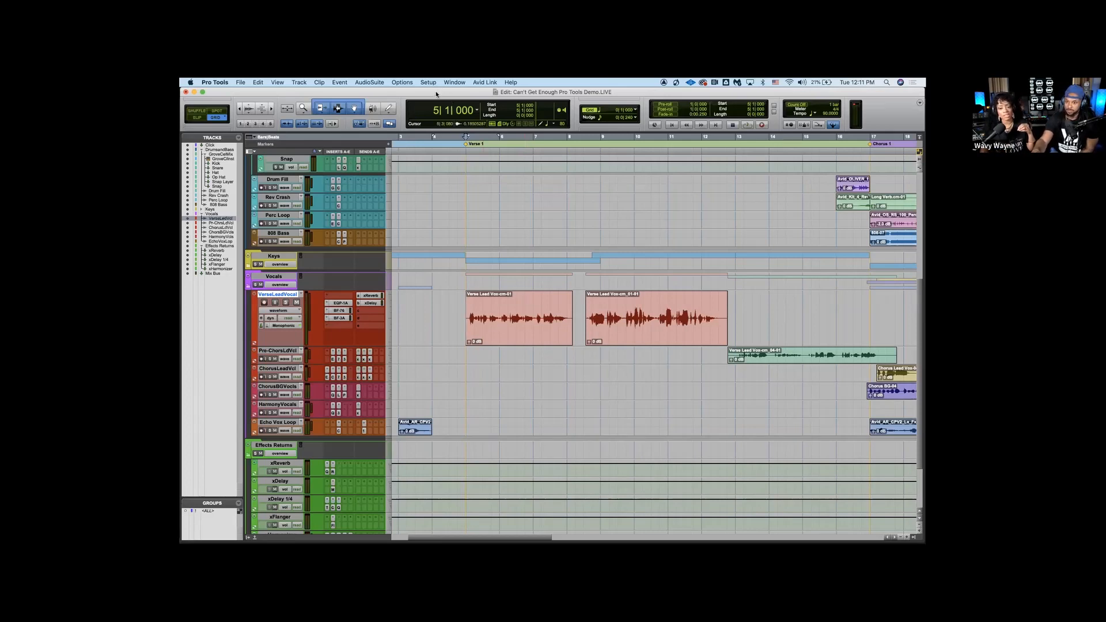
pyautogui.press('r')
pyautogui.press('r')
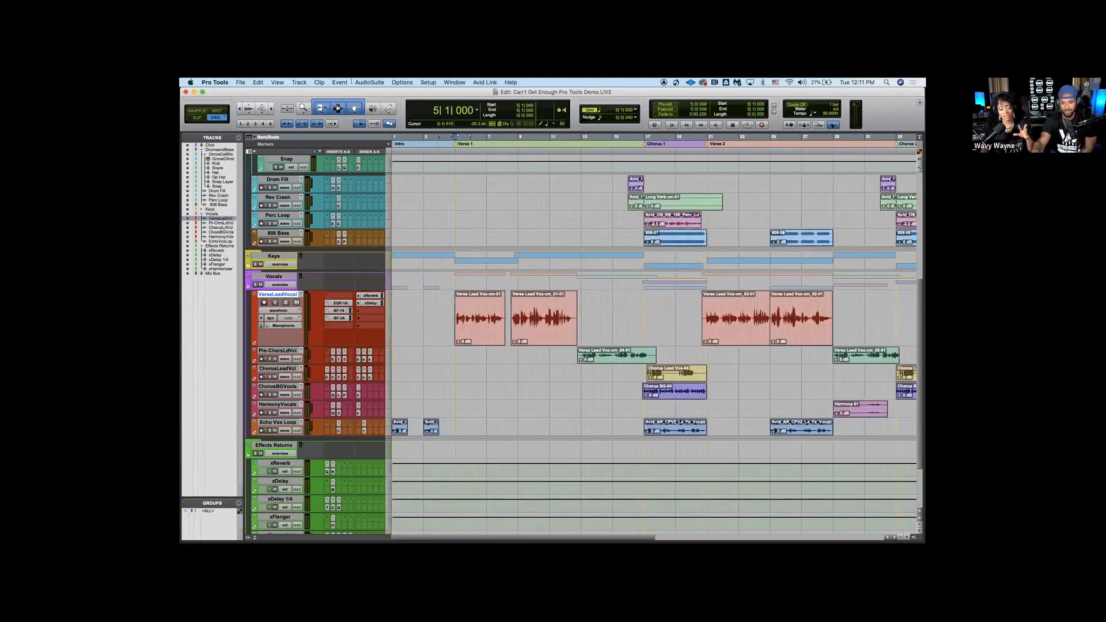
pyautogui.click(398, 83)
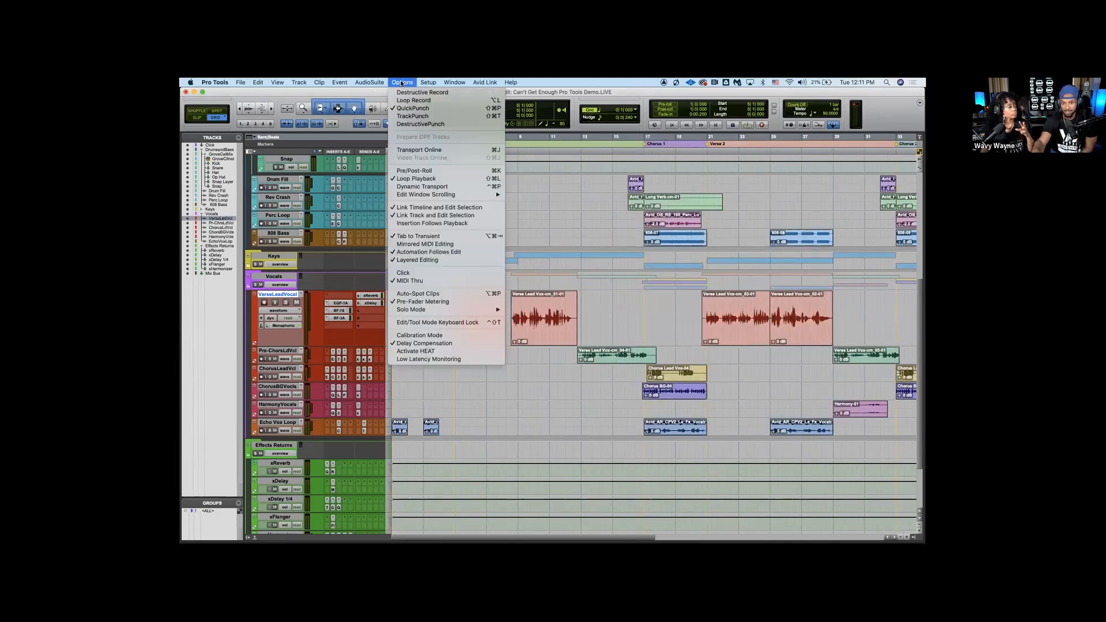
pyautogui.click(433, 101)
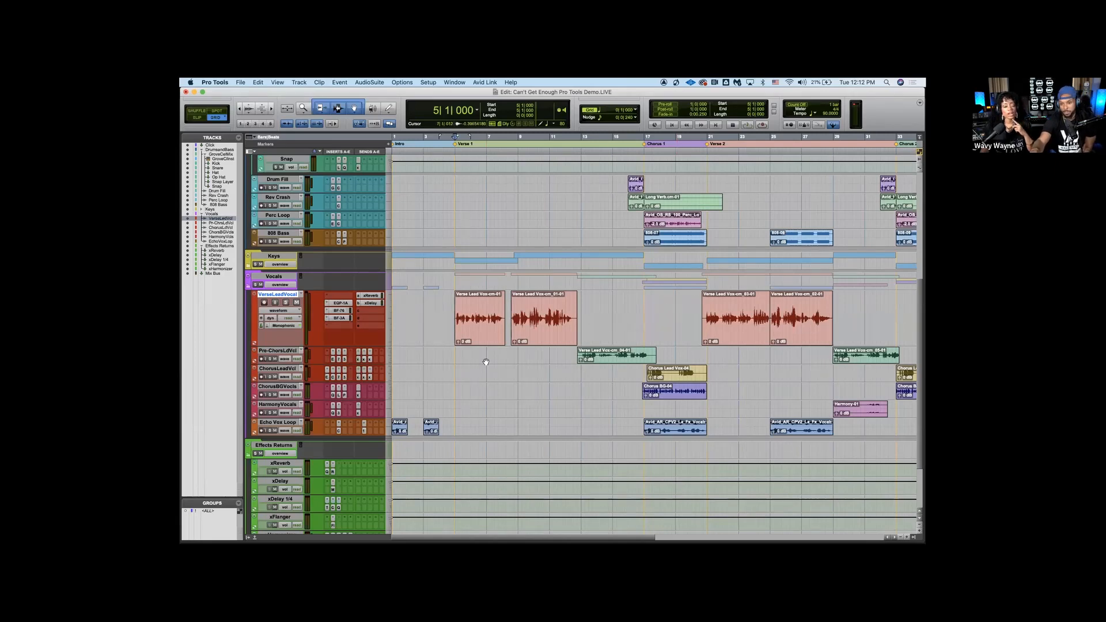
# Set the grid value to 1 bar, demonstrate a Verse 1 vocal selection from bar 5 to 13, and clear the selection
pyautogui.moveTo(453, 301); pyautogui.dragTo(690, 332)
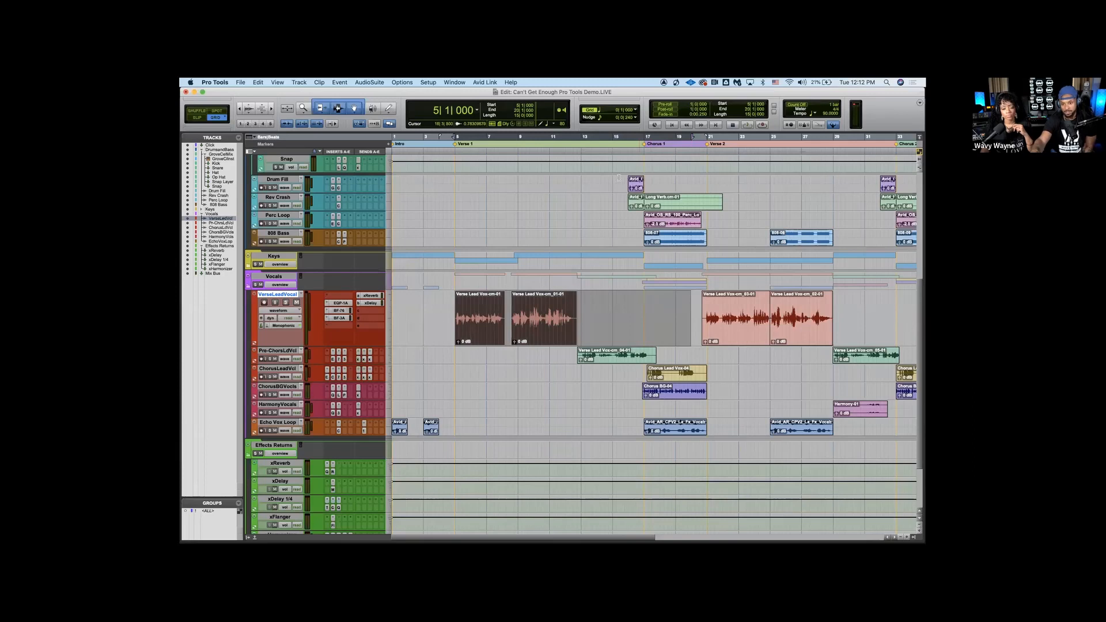
pyautogui.click(608, 110)
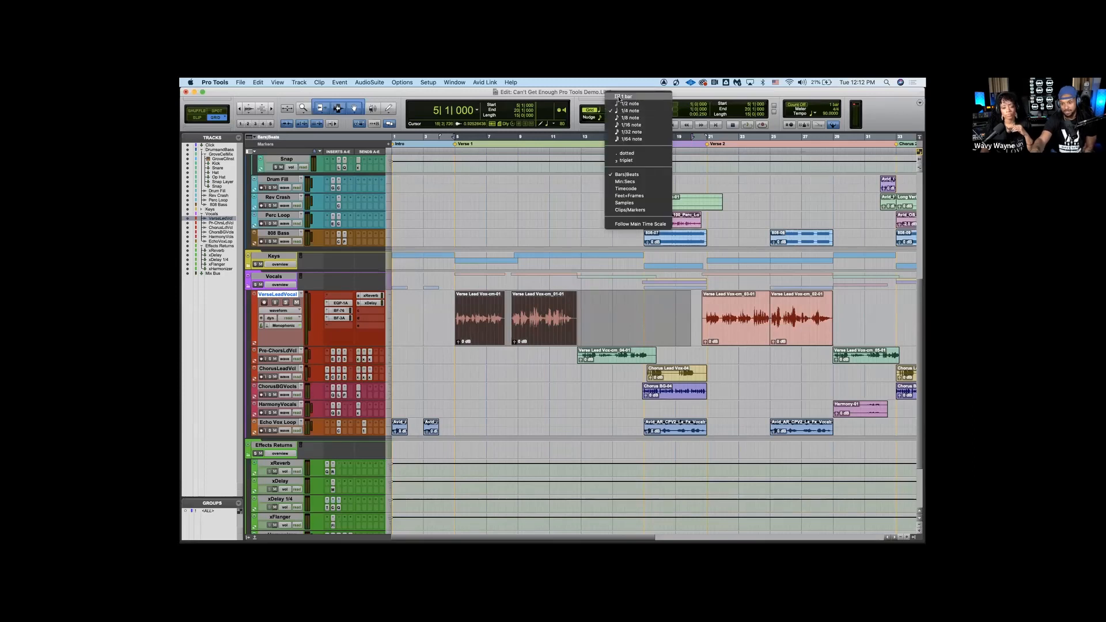
pyautogui.click(619, 98)
pyautogui.moveTo(452, 291); pyautogui.dragTo(581, 287)
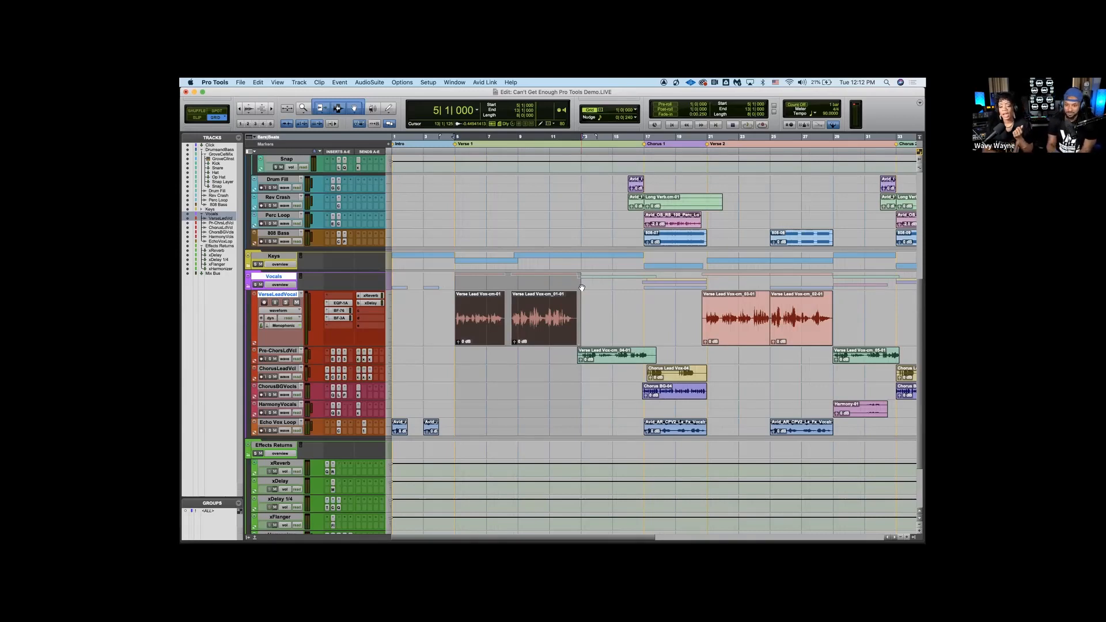
pyautogui.click(584, 304)
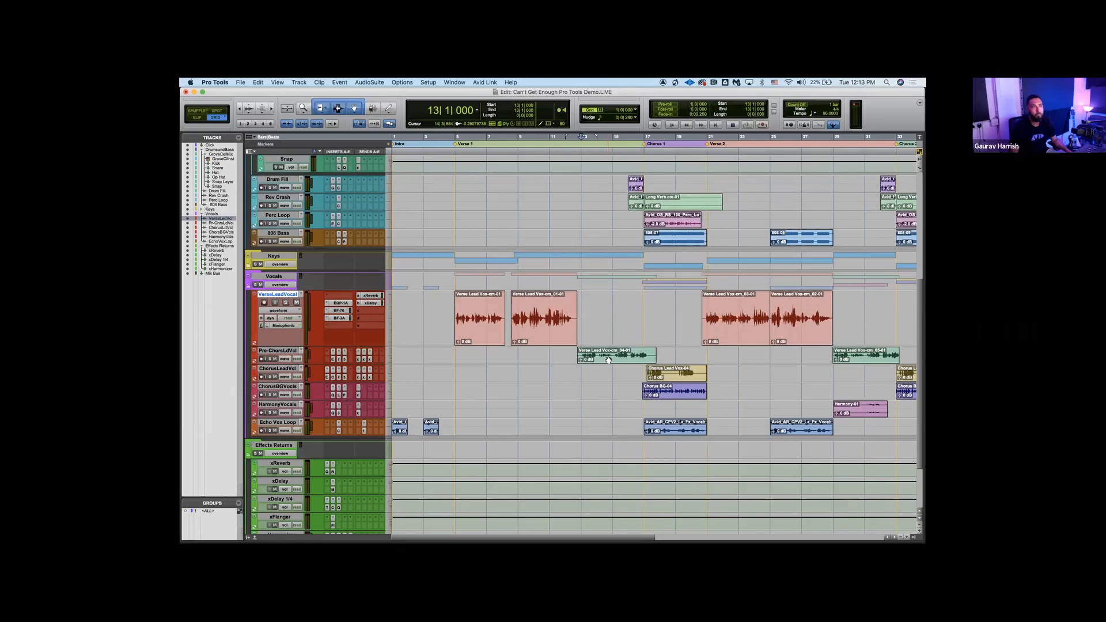
# Duplicate the VerseLeadVocal track's playlist under the name Verse Lead Vocal ARRange
pyautogui.click(485, 308)
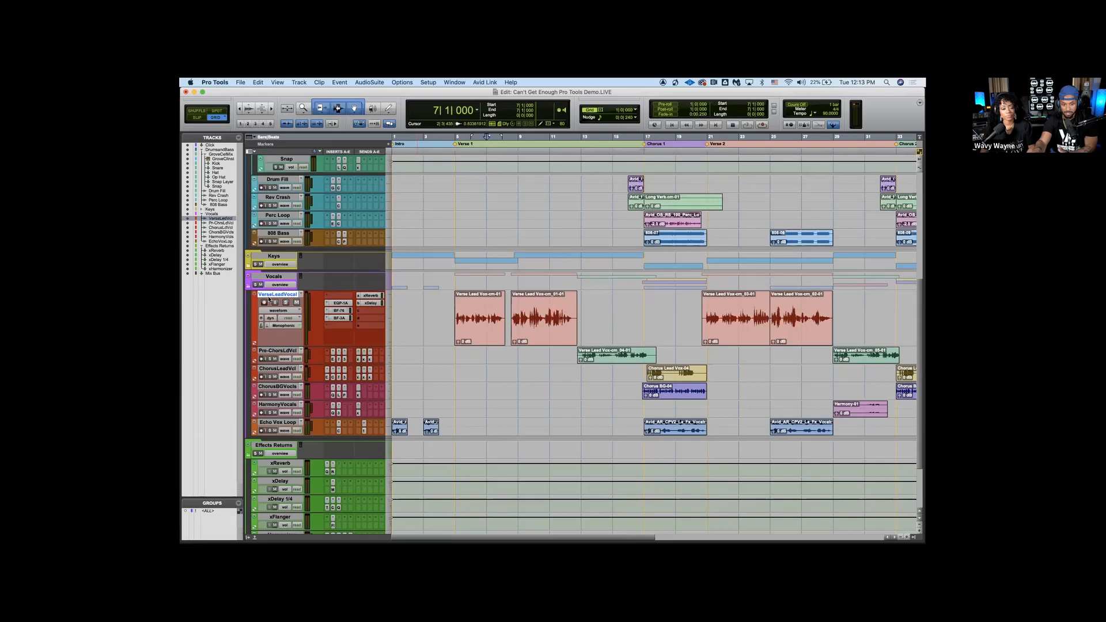
pyautogui.click(301, 295)
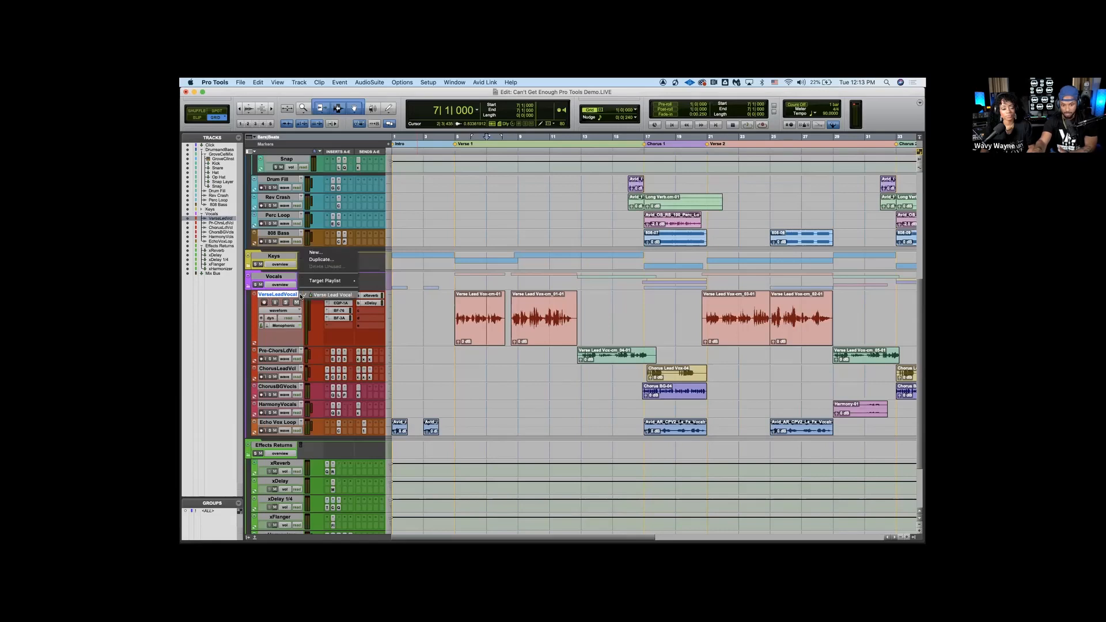
pyautogui.click(314, 260)
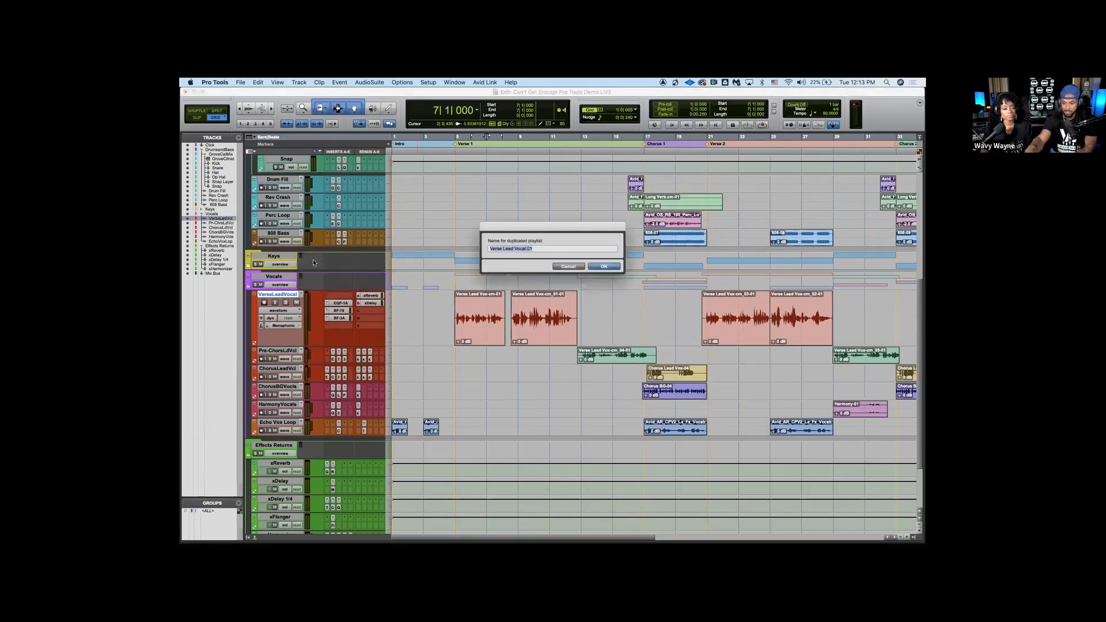
pyautogui.press('Right')
pyautogui.press('BackSpace')
pyautogui.press('BackSpace')
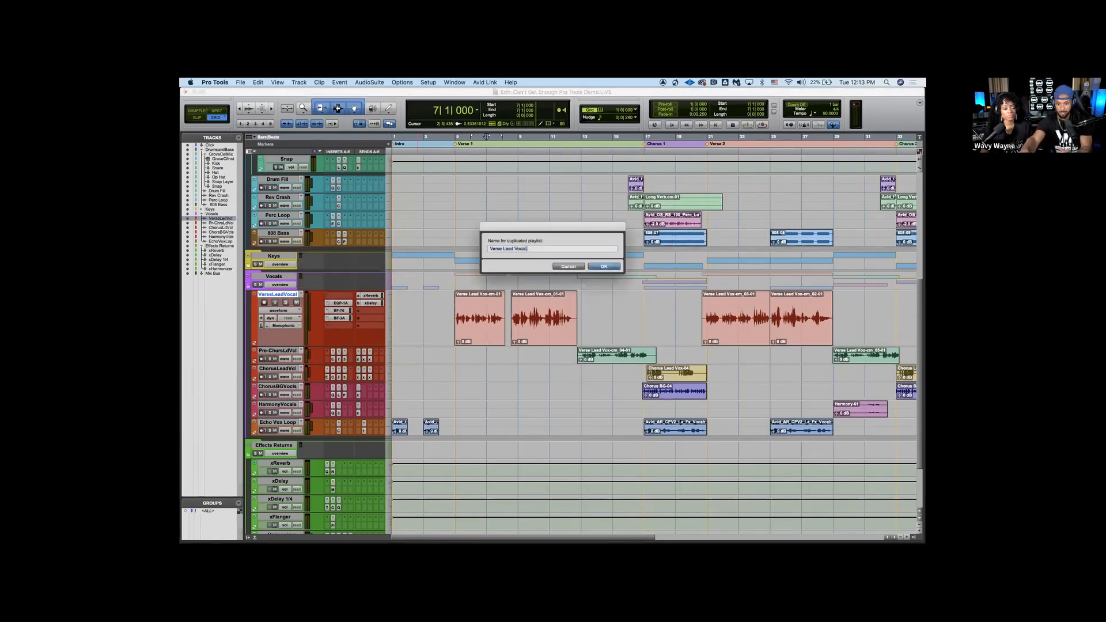
pyautogui.press('BackSpace')
pyautogui.write('ARRAnge')
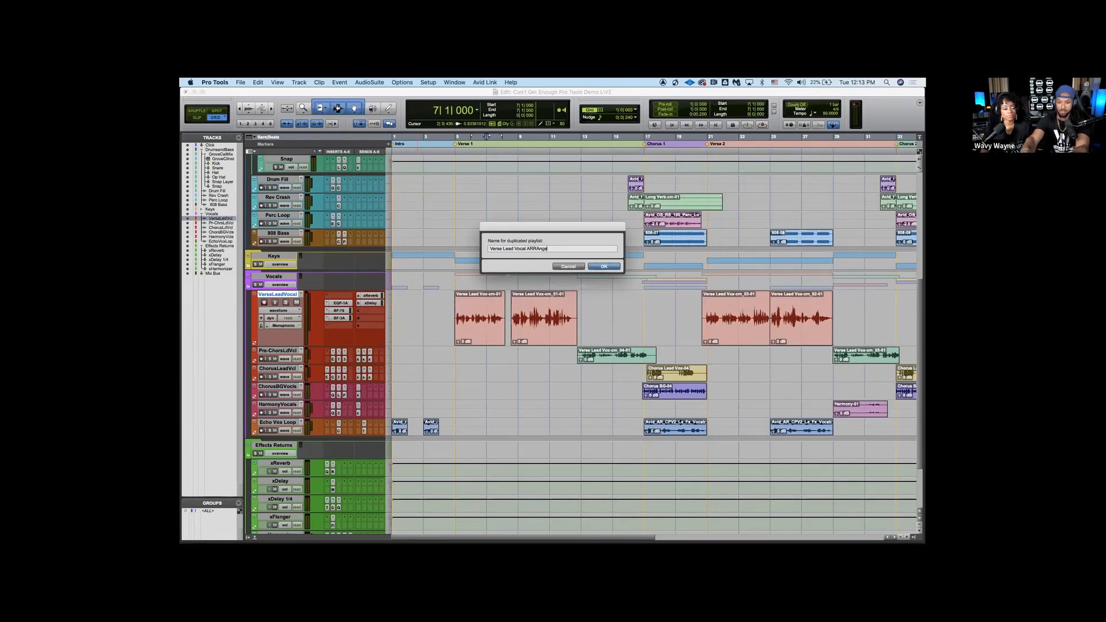
pyautogui.press('Return')
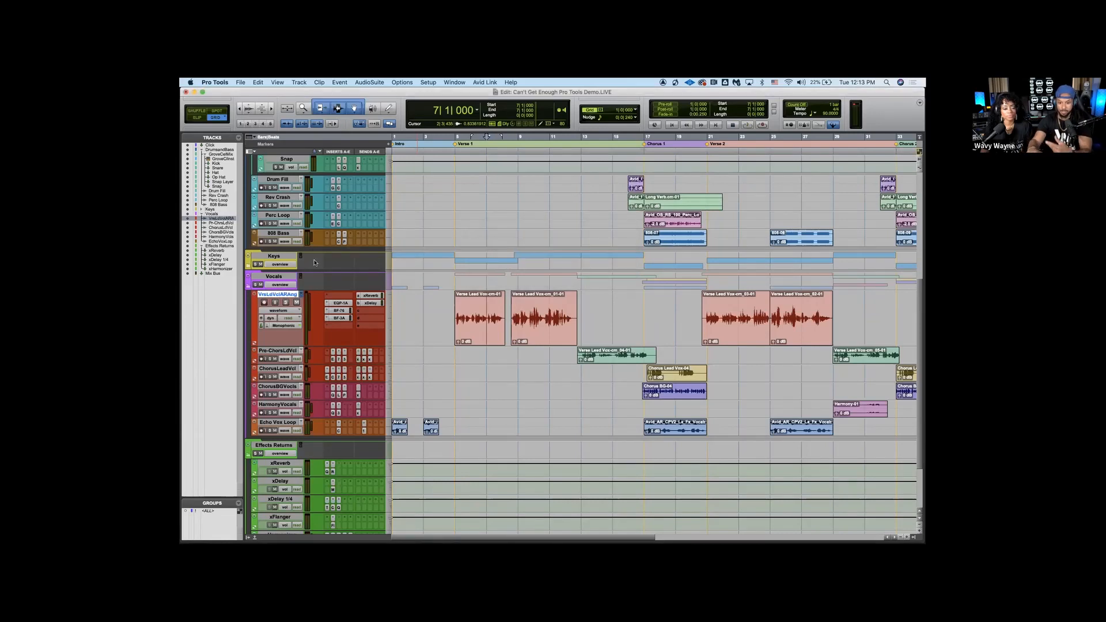
# Move the first verse clip to bar 14 and the third to bar 3, and return to the original Verse Lead Vocal playlist
pyautogui.moveTo(478, 330); pyautogui.dragTo(615, 319)
pyautogui.moveTo(729, 331); pyautogui.dragTo(464, 336)
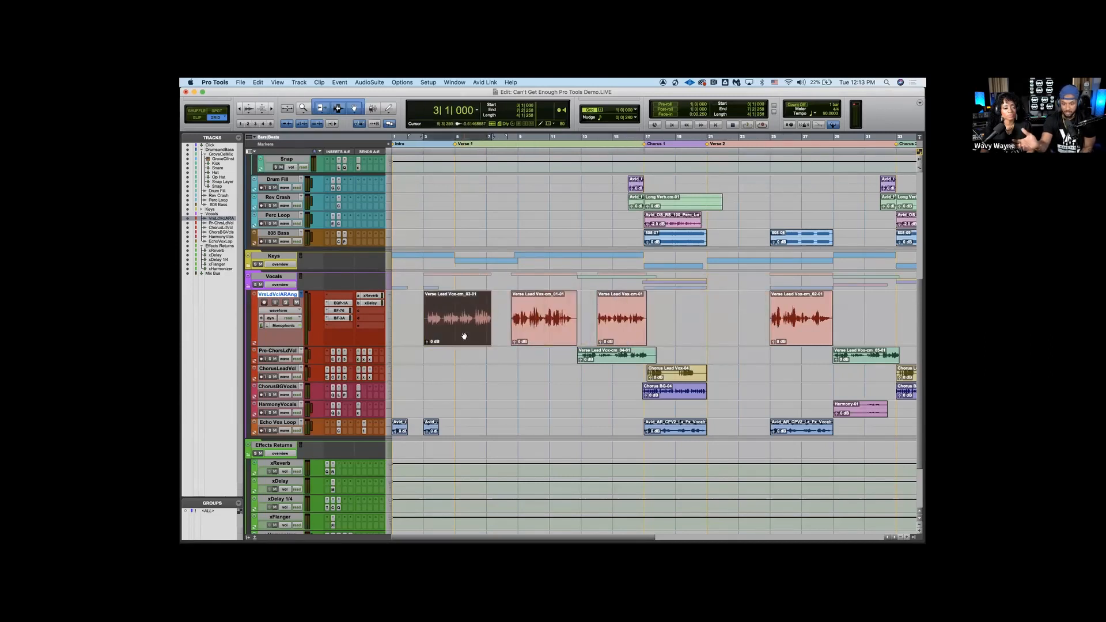
pyautogui.click(301, 295)
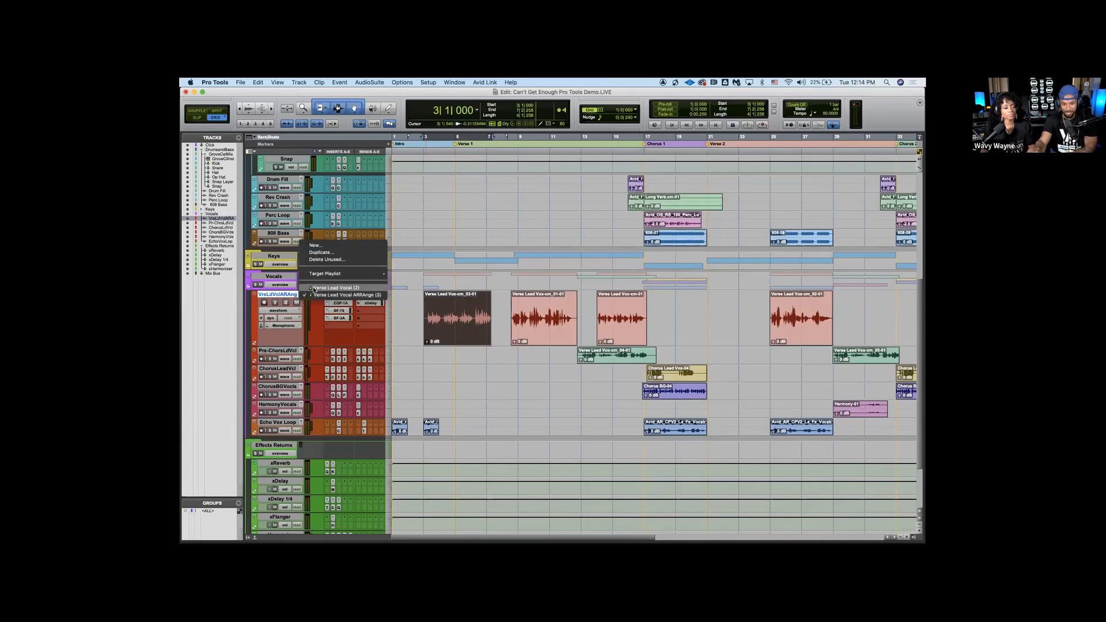
pyautogui.click(314, 287)
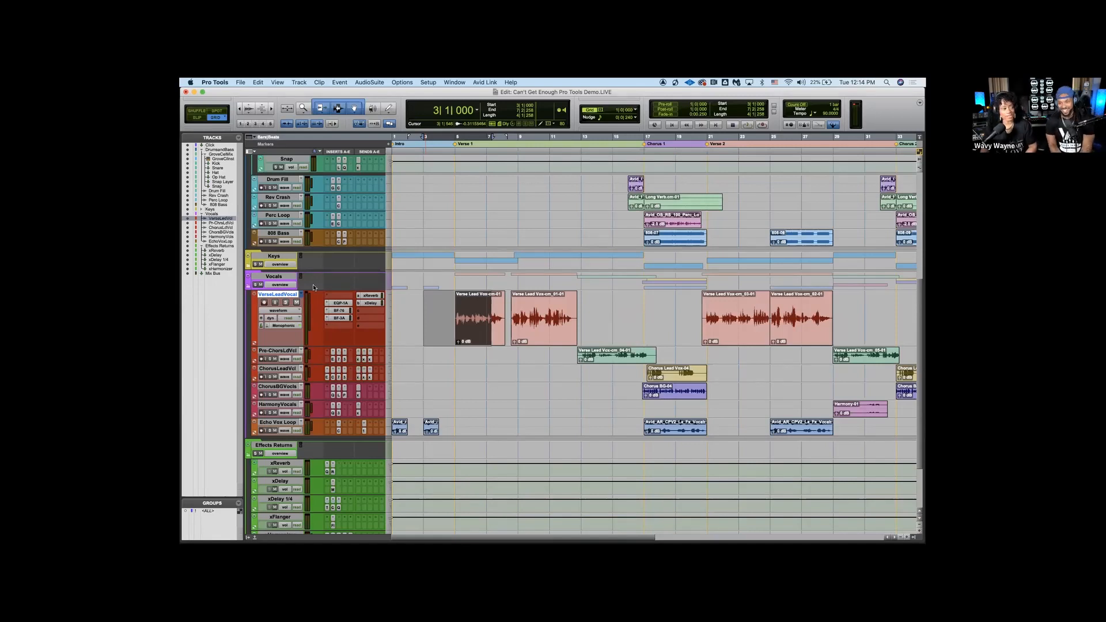
pyautogui.click(433, 307)
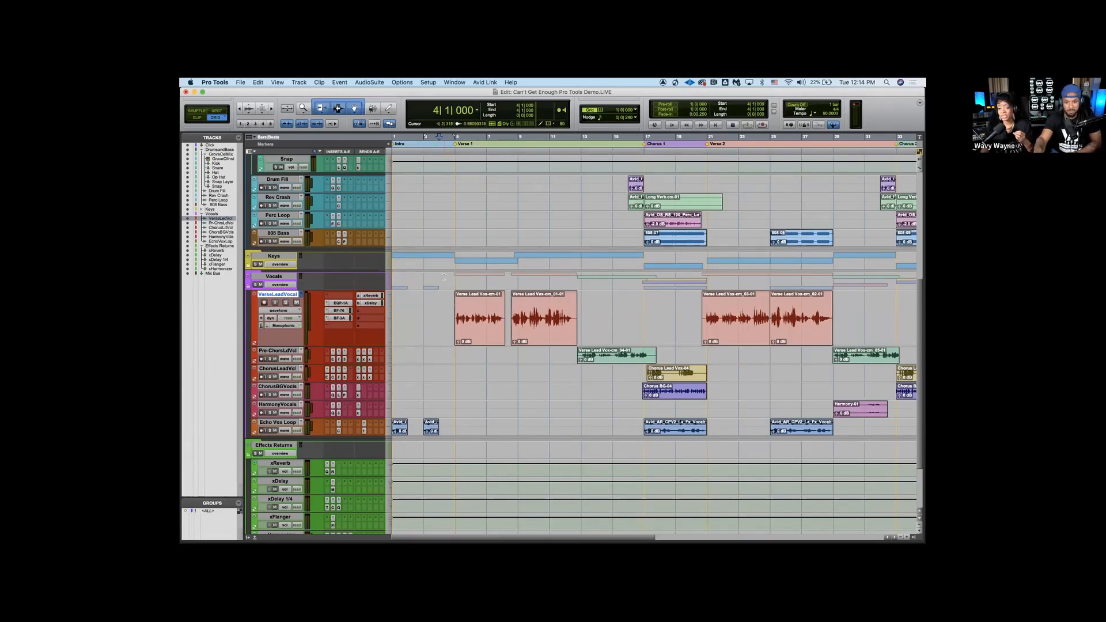
# Examine the mixer's channels from the GrooveCell drums to the vocals and expand the Keys folder's instrument tracks
pyautogui.scroll(-3, 444, 276)
pyautogui.scroll(10, 444, 277)
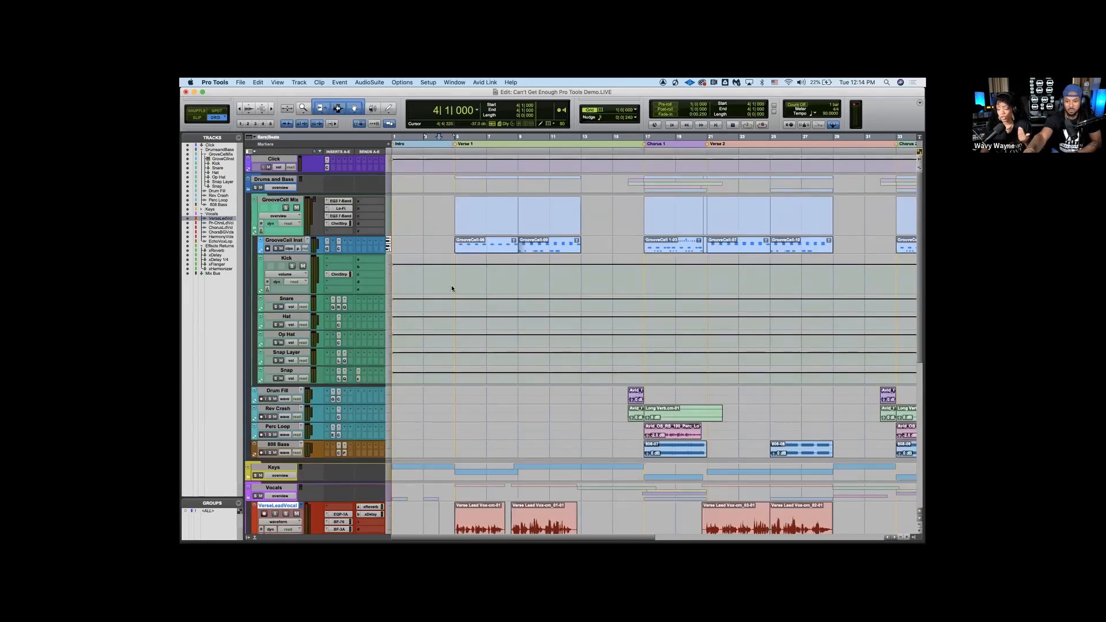
pyautogui.press('super+equal')
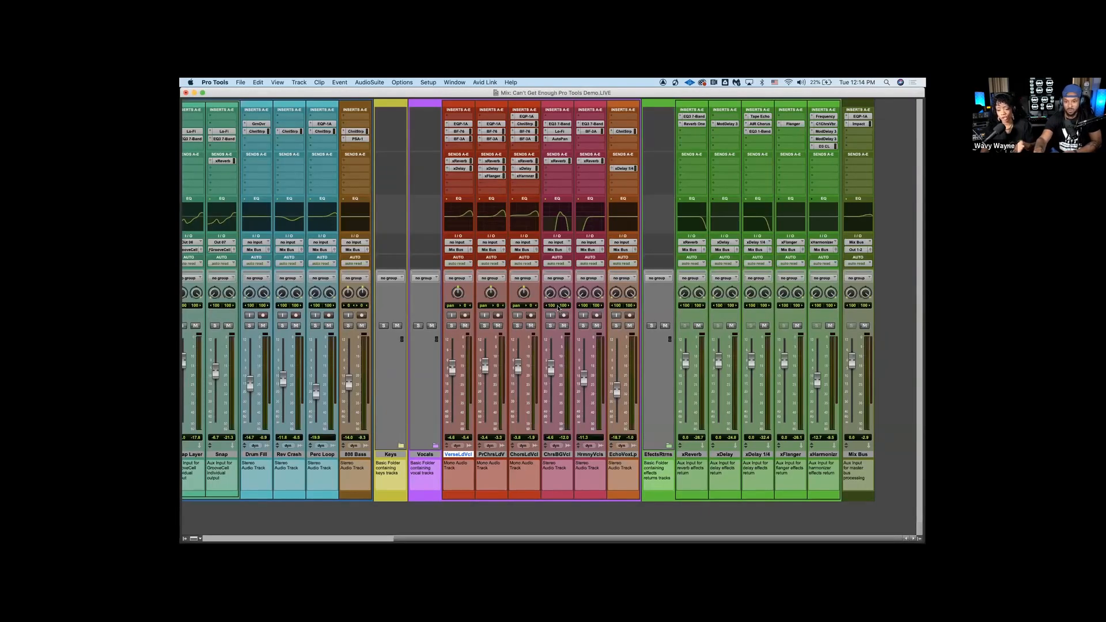
pyautogui.hscroll(-6, 450, 273)
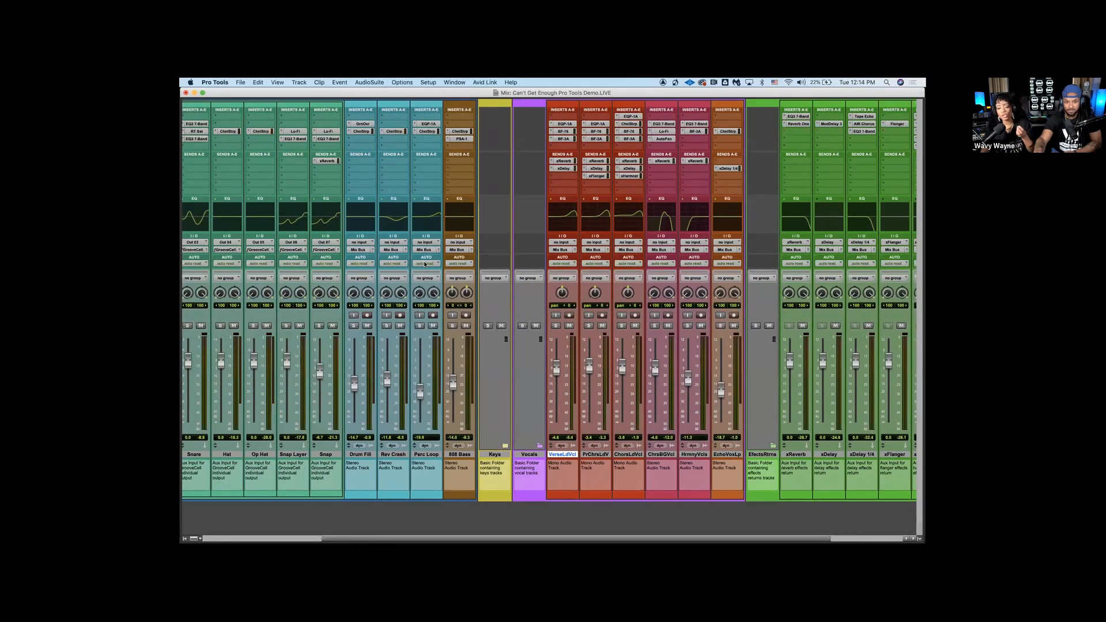
pyautogui.hscroll(-3, 357, 184)
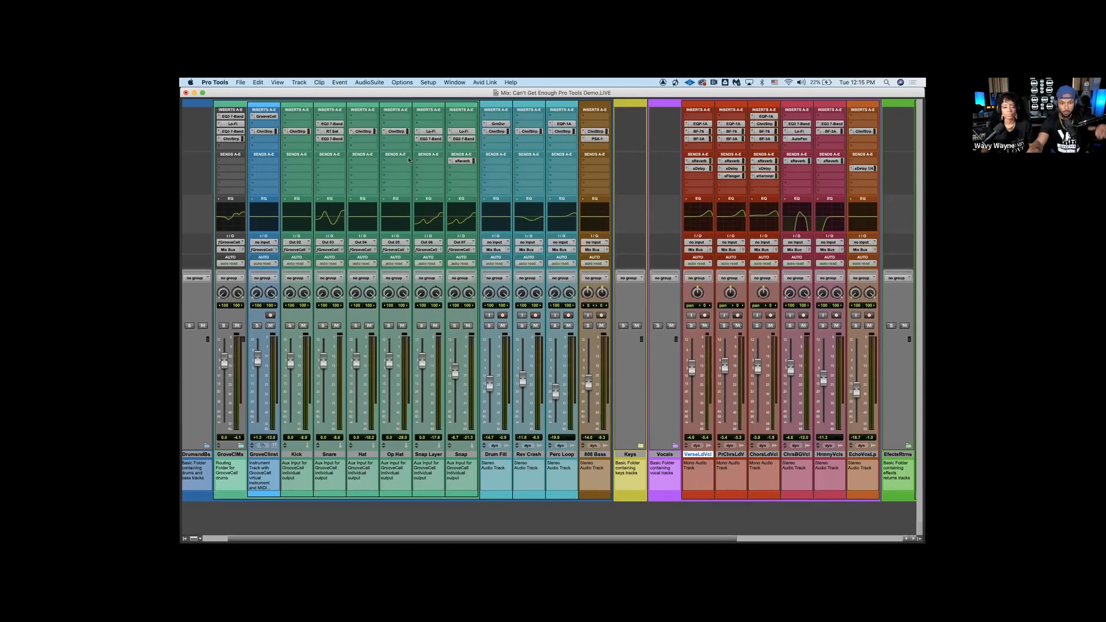
pyautogui.hscroll(3, 478, 178)
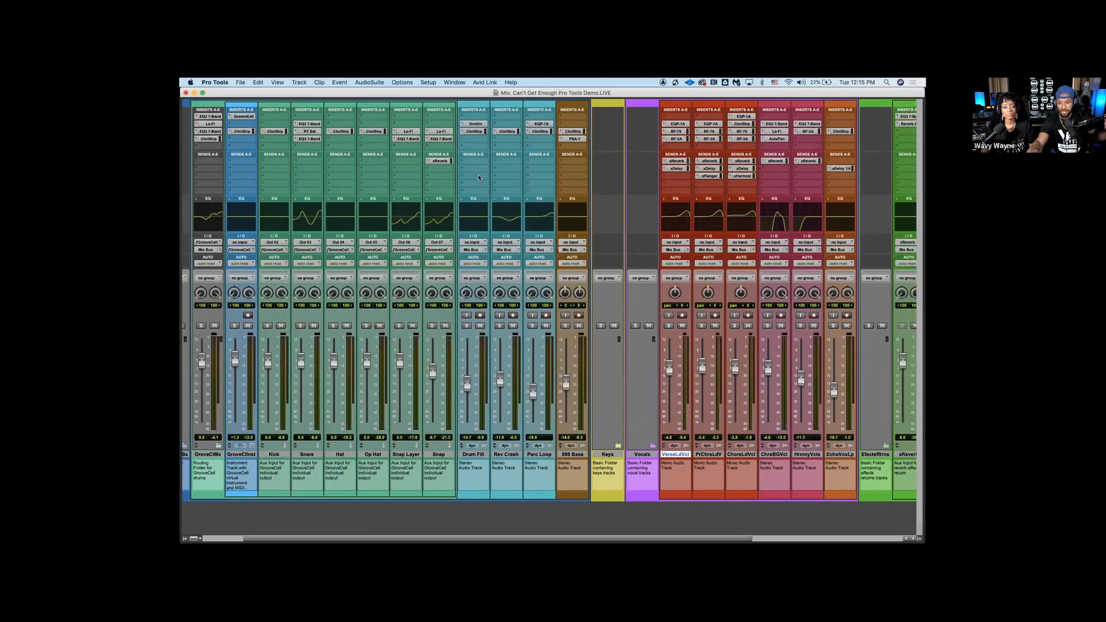
pyautogui.hscroll(12, 478, 177)
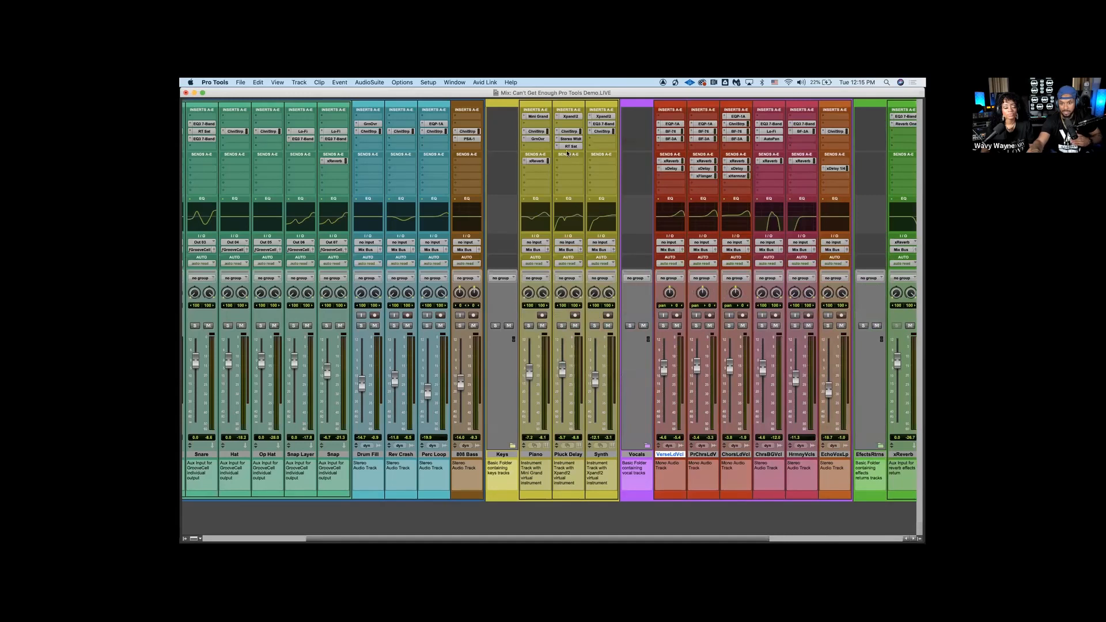
# Open the Piano track's Mini Grand, move its window clear of the Keys inserts, and open the Pluck Delay track's Xpand!2
pyautogui.click(545, 116)
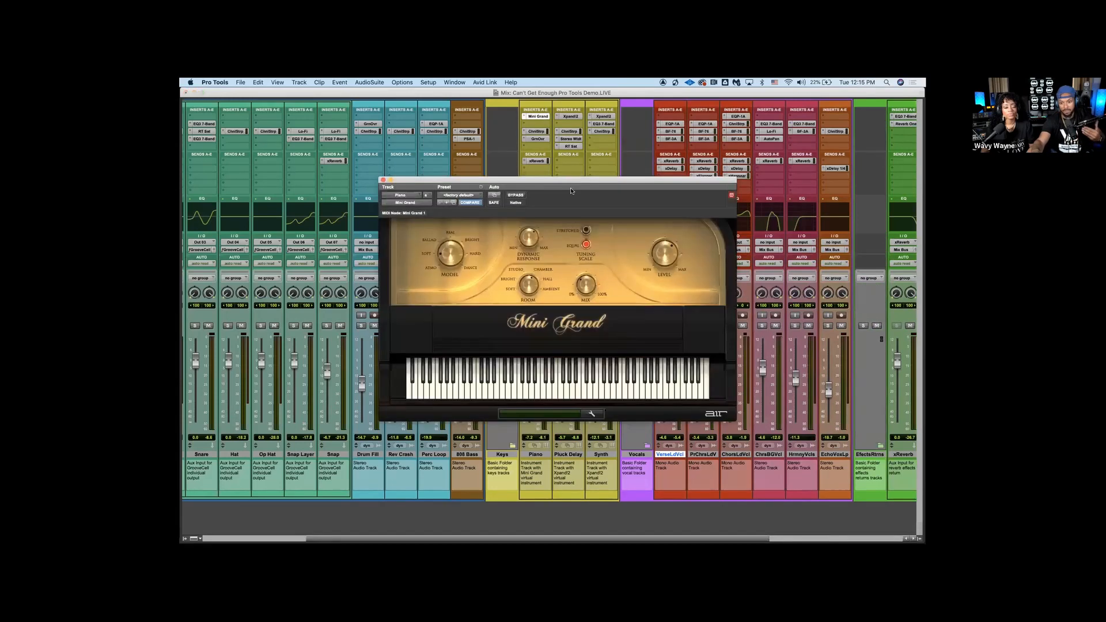
pyautogui.moveTo(565, 180); pyautogui.dragTo(388, 168)
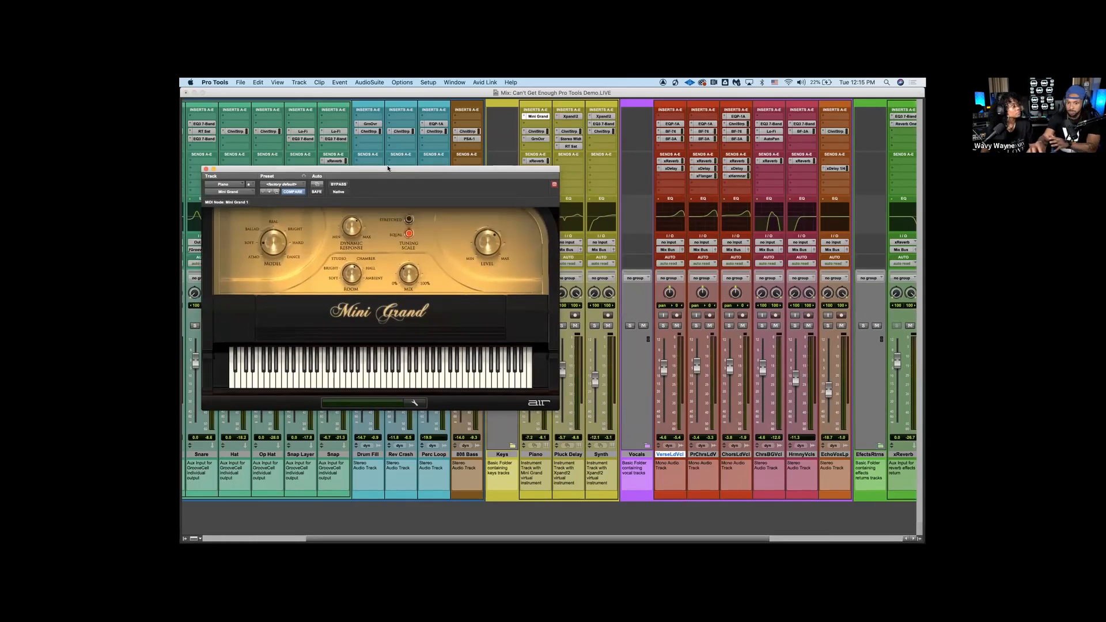
pyautogui.click(569, 118)
pyautogui.click(569, 118)
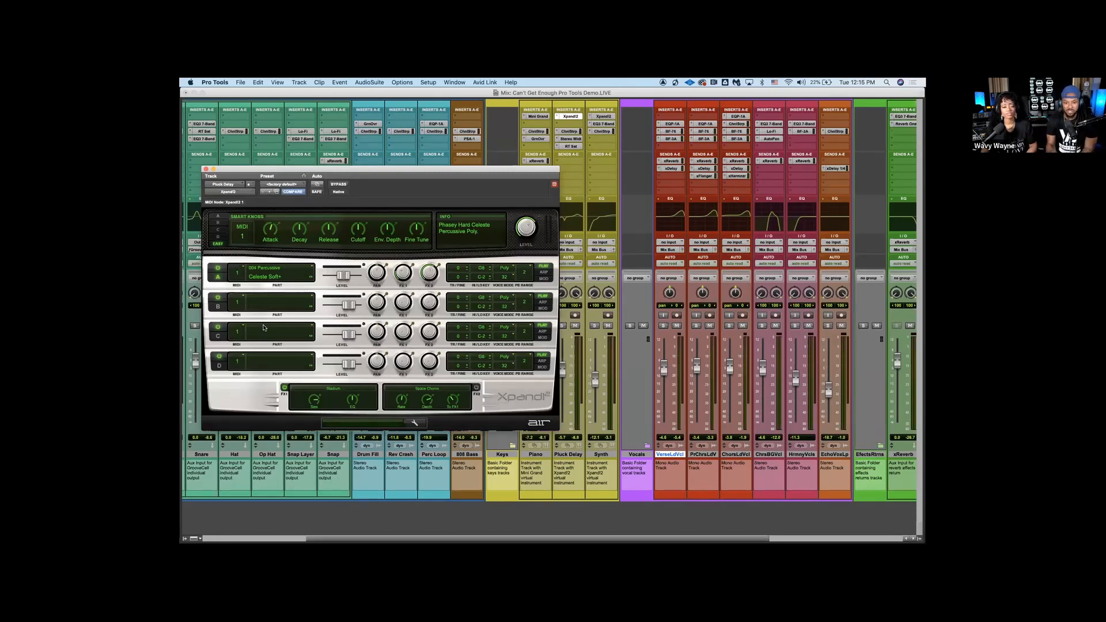
# Browse the sound categories for part B of Xpand!2, including the action pads and ambience sounds, and close the instrument window
pyautogui.click(283, 307)
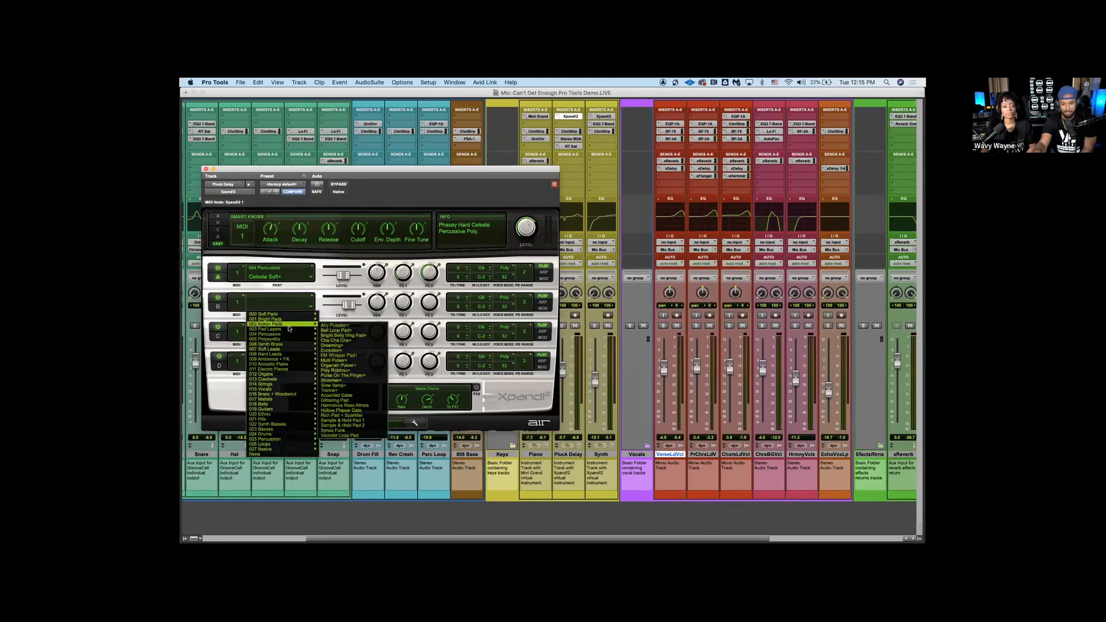
pyautogui.moveTo(286, 334)
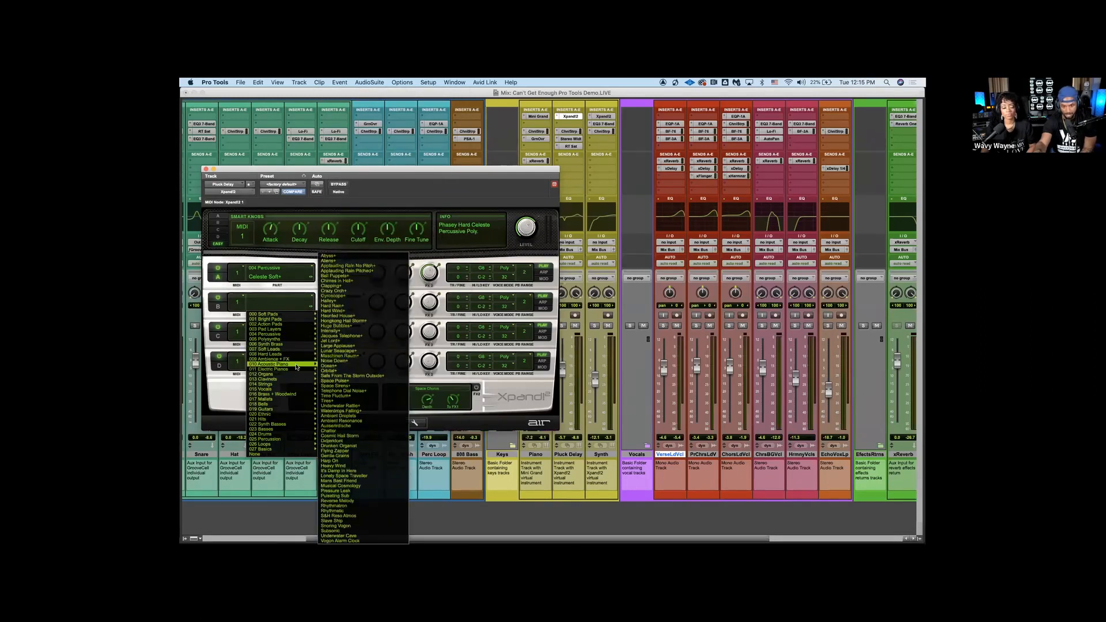
pyautogui.moveTo(297, 374)
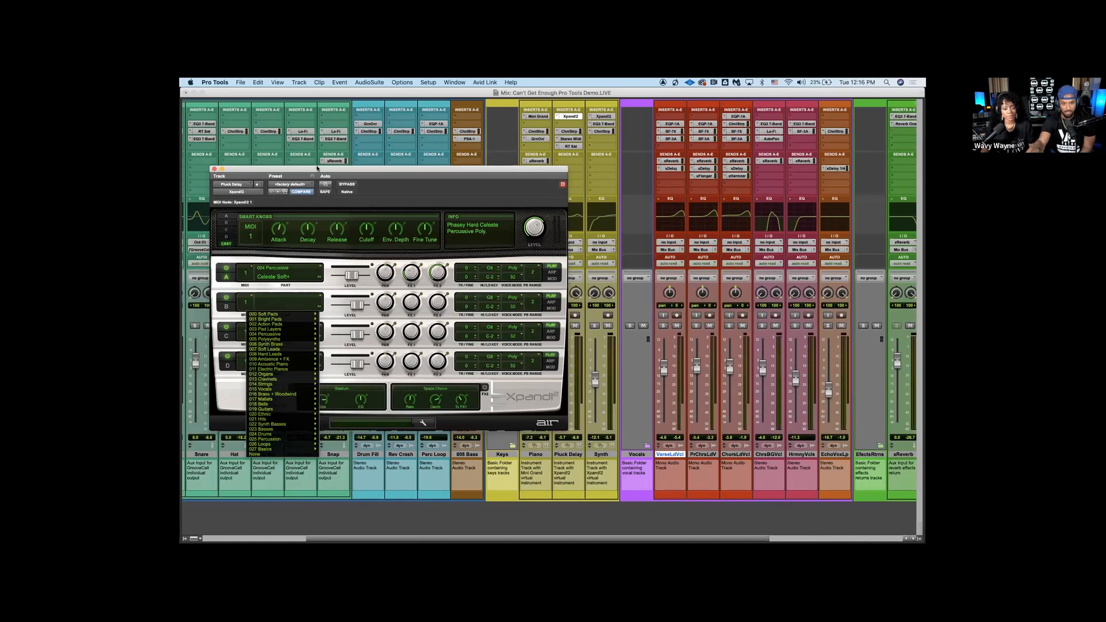
pyautogui.moveTo(261, 170); pyautogui.dragTo(316, 167)
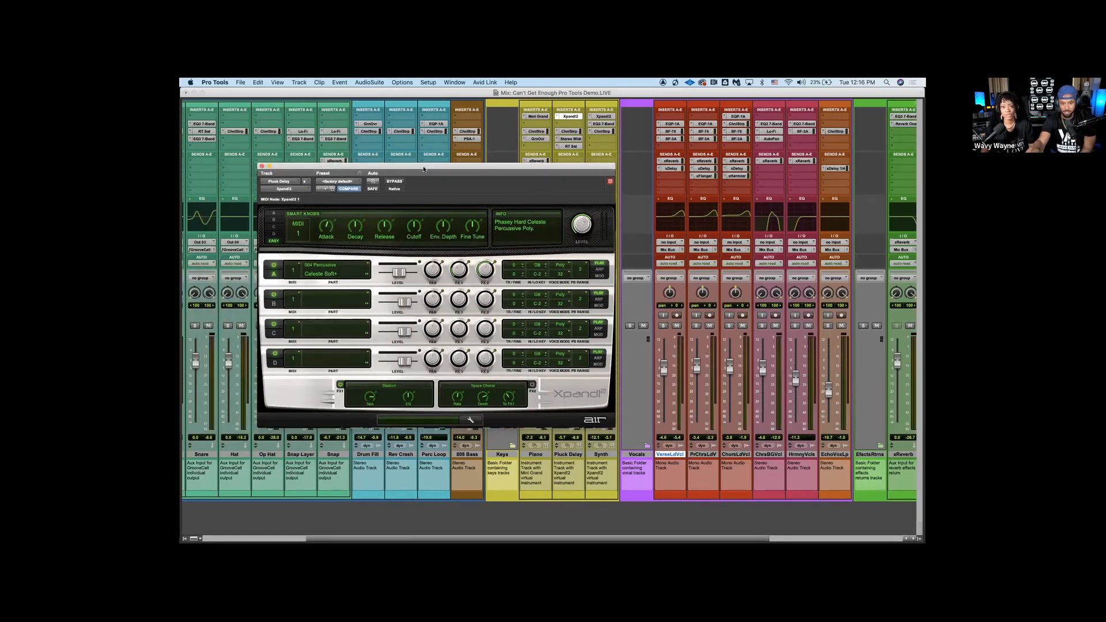
pyautogui.moveTo(424, 167); pyautogui.dragTo(419, 167)
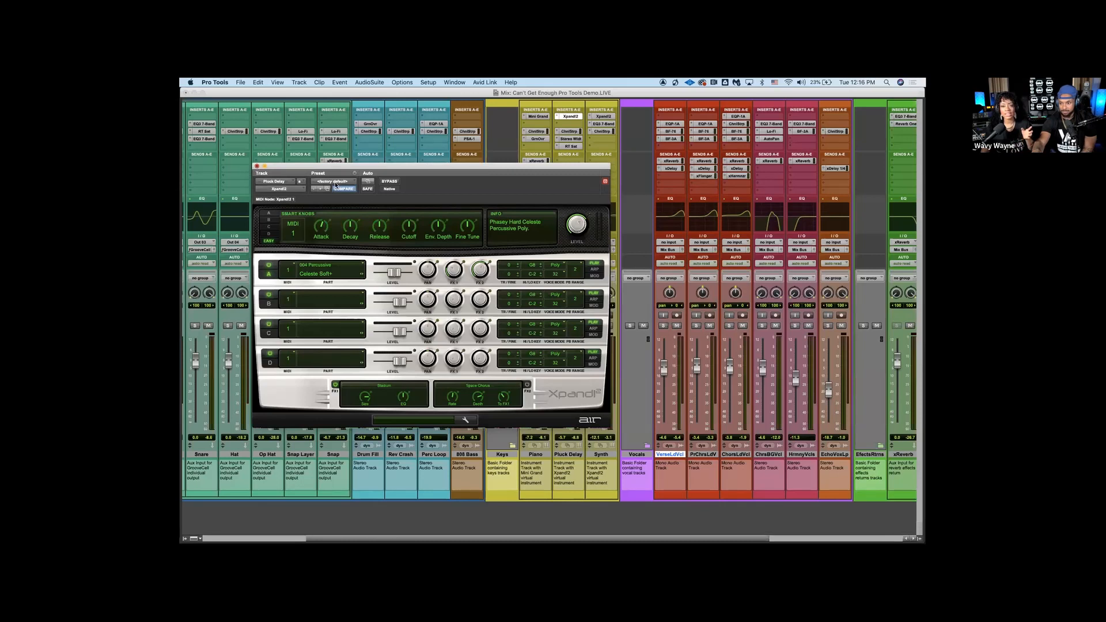
pyautogui.click(256, 166)
# Collapse the Vocals folder in the mixer to hide its vocal channels
pyautogui.hscroll(5, 577, 338)
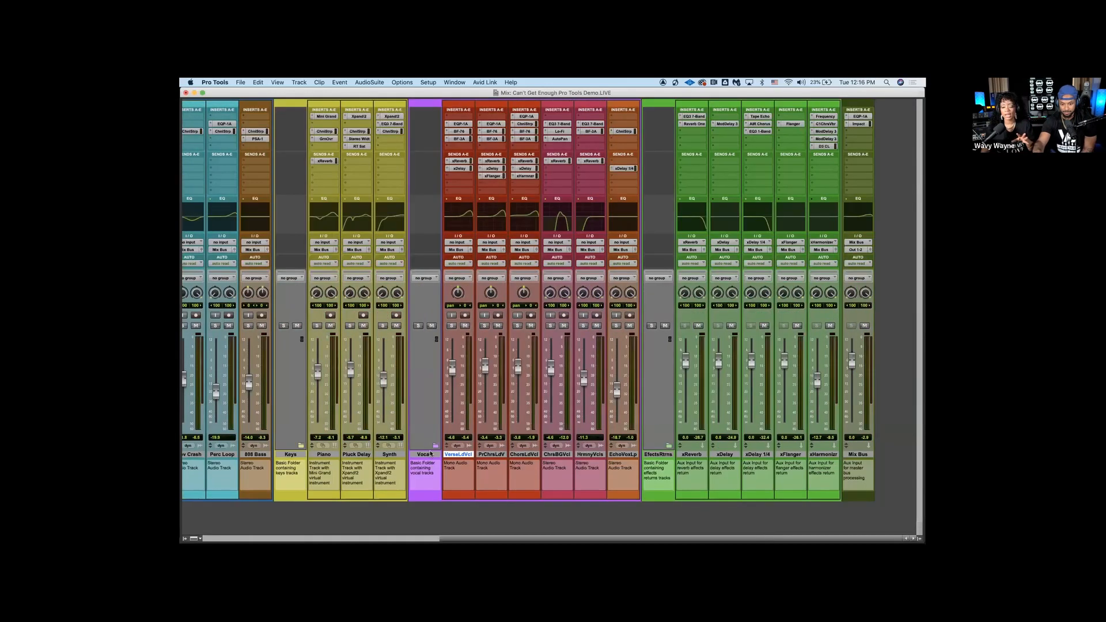
pyautogui.click(433, 446)
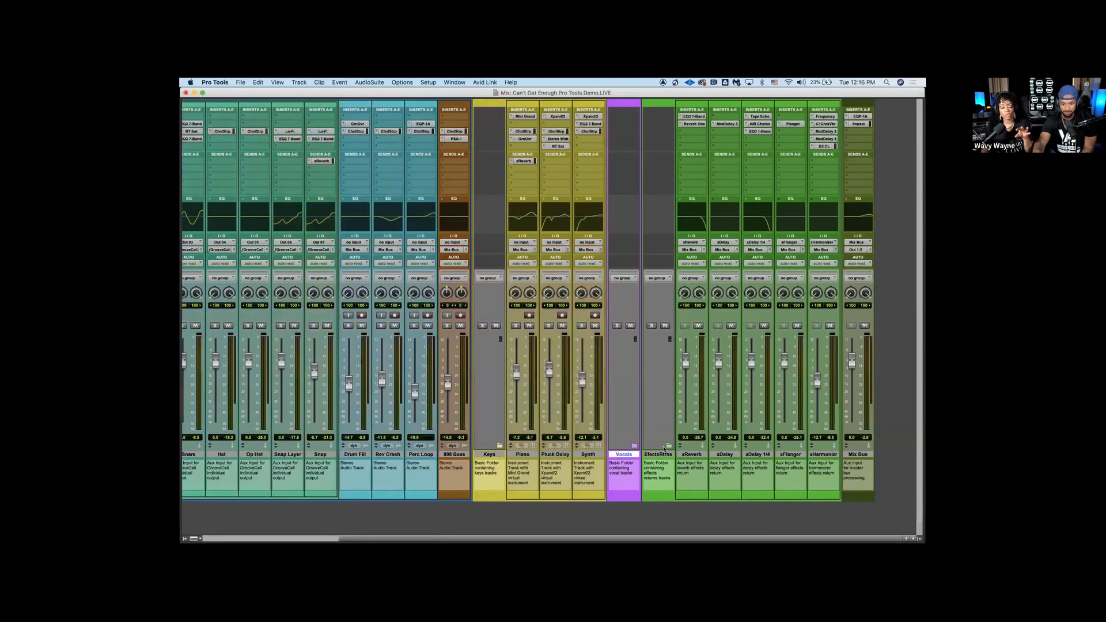